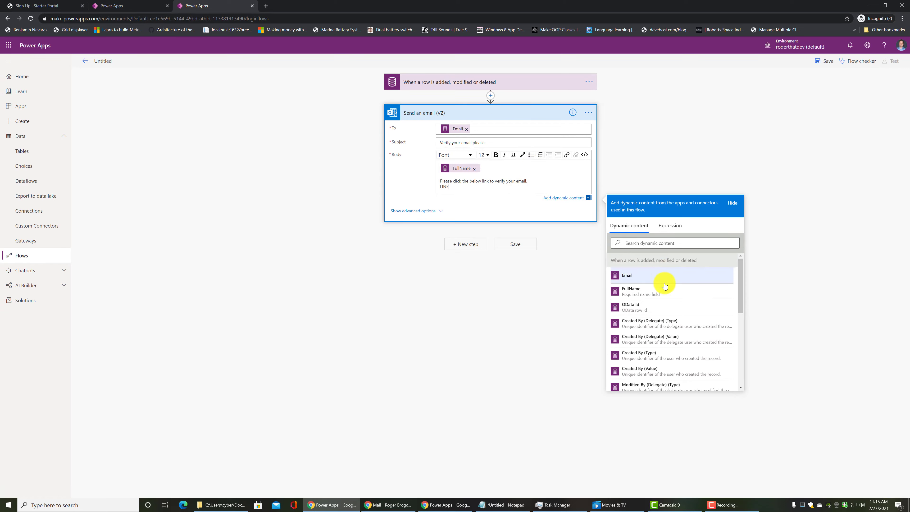
scroll(680, 337, down, 3)
scroll(681, 337, down, 2)
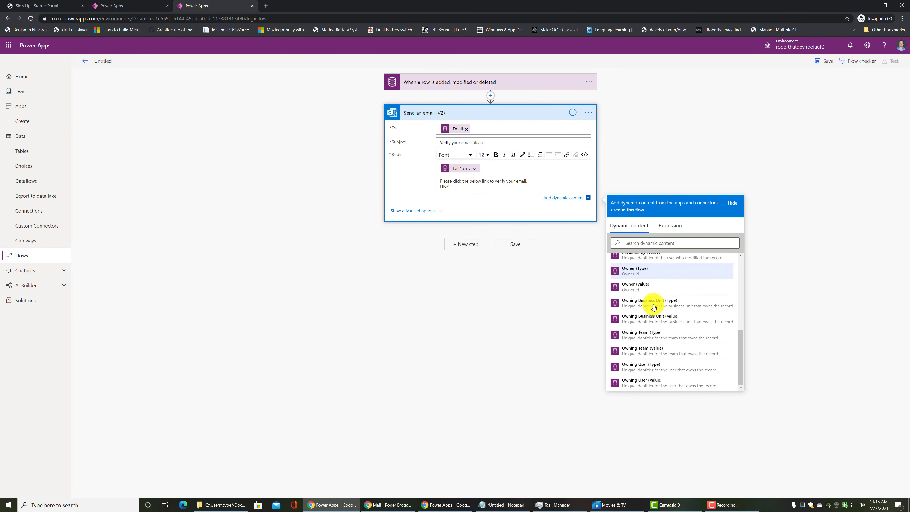
scroll(663, 297, up, 5)
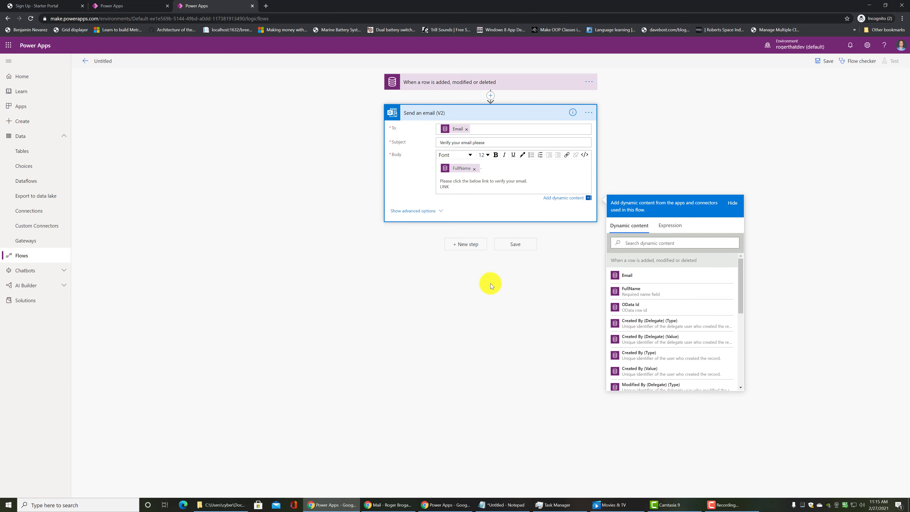
Save the flow and start a test run that is triggered manually.
click(521, 248)
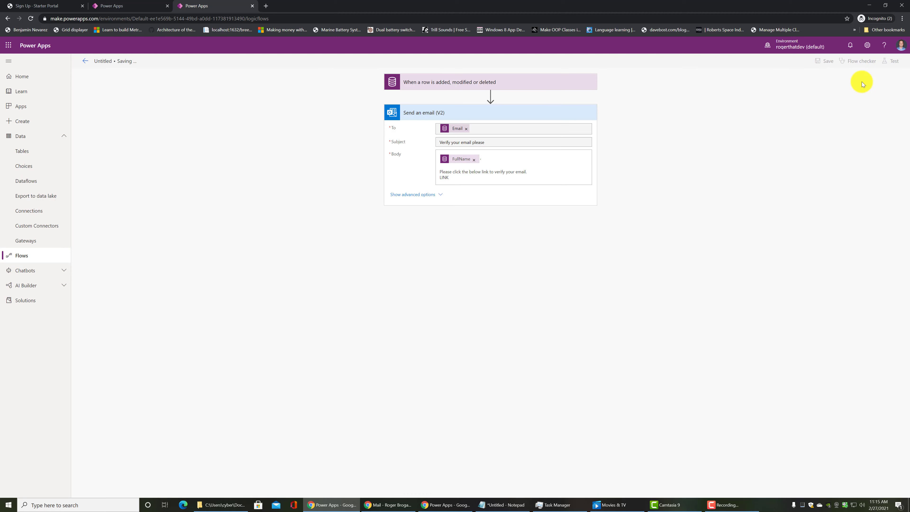
click(891, 62)
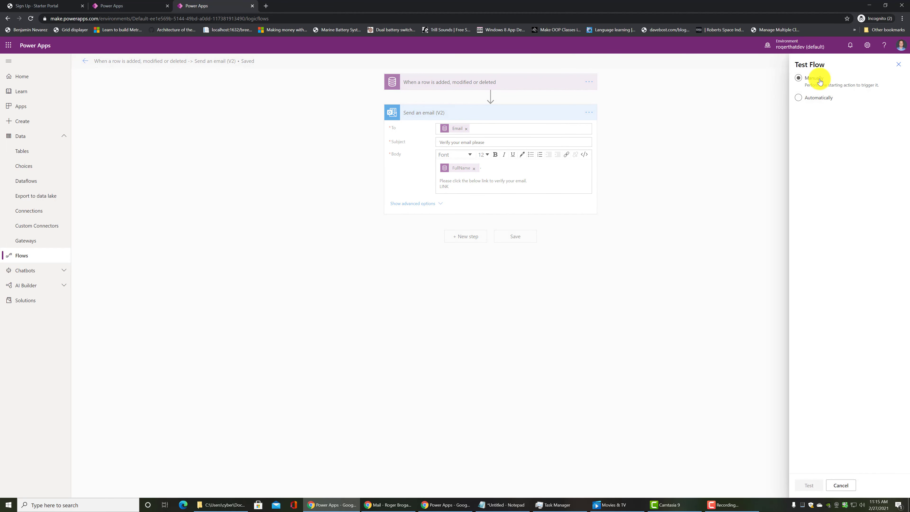
click(798, 78)
click(809, 488)
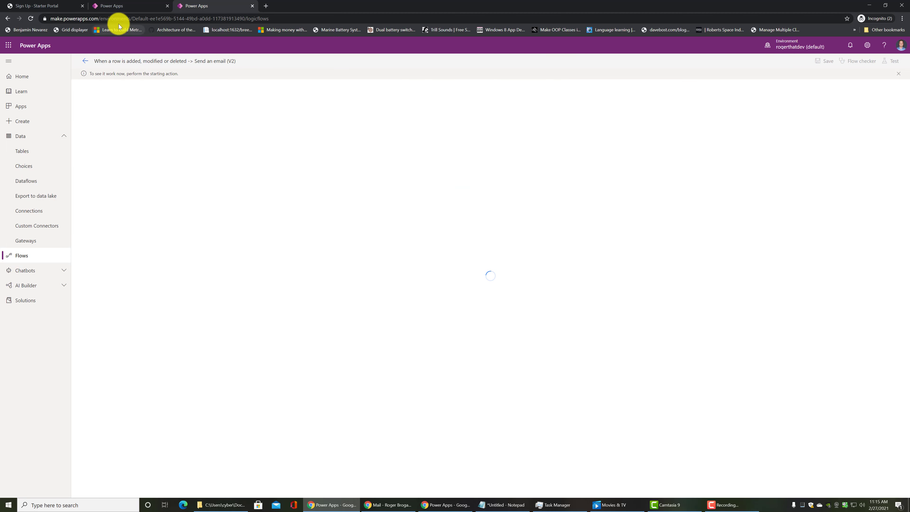
Switch to the Starter Portal page and reload it to get a blank sign-up form.
click(40, 5)
click(181, 19)
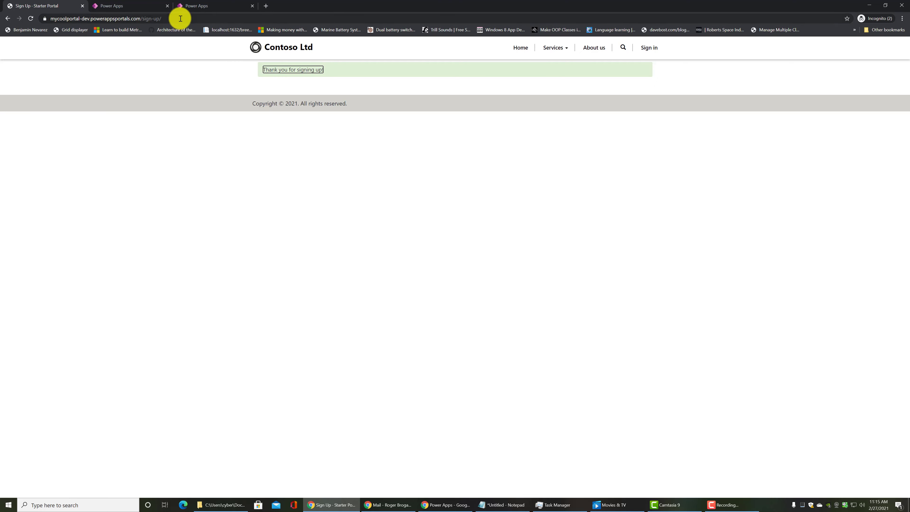
key(Return)
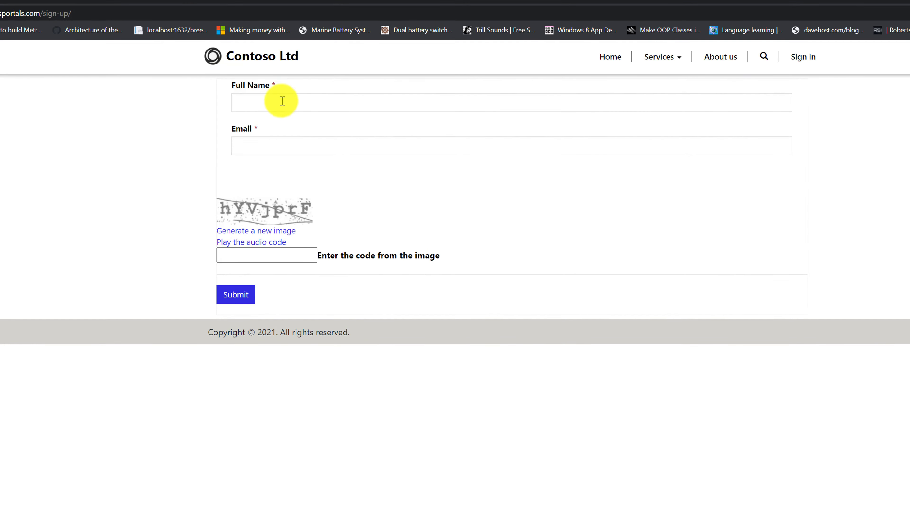
Fill in the subscriber's full name with a 2 appended, the email and the image verification code, and submit the sign-up form.
click(282, 101)
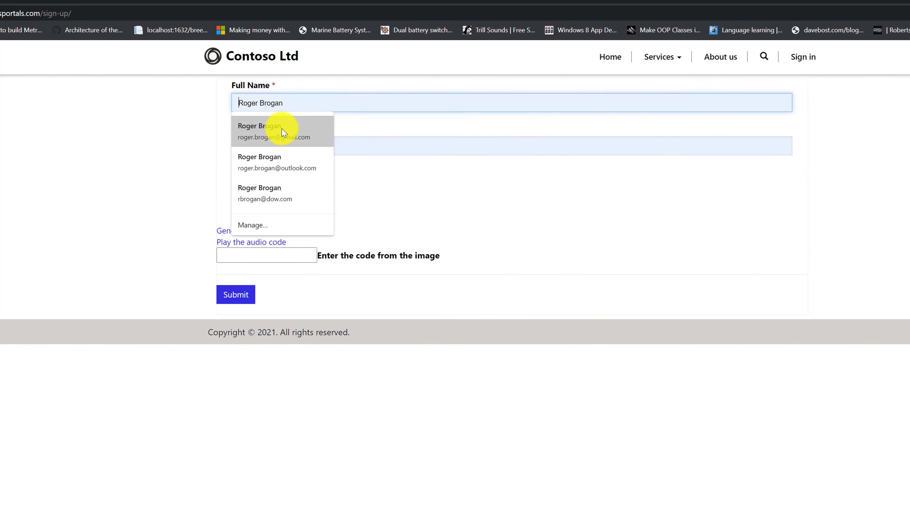
click(295, 124)
text(2)
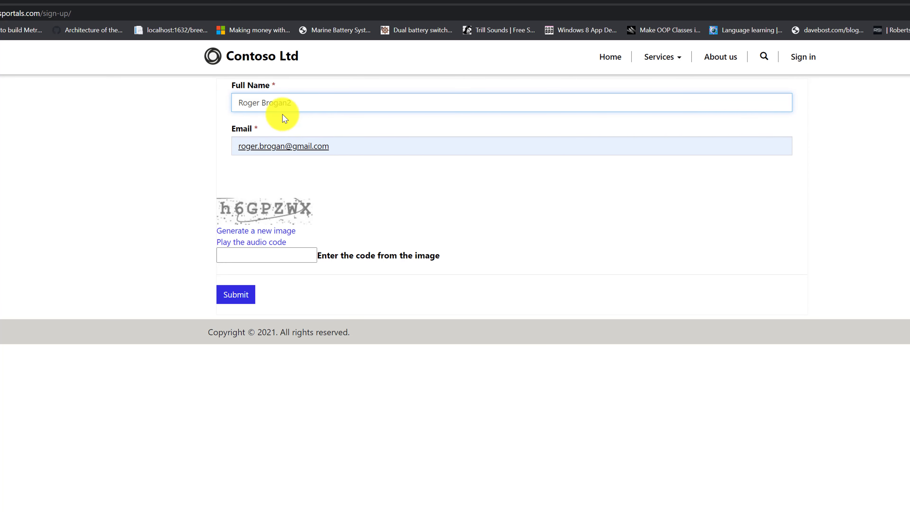
click(262, 256)
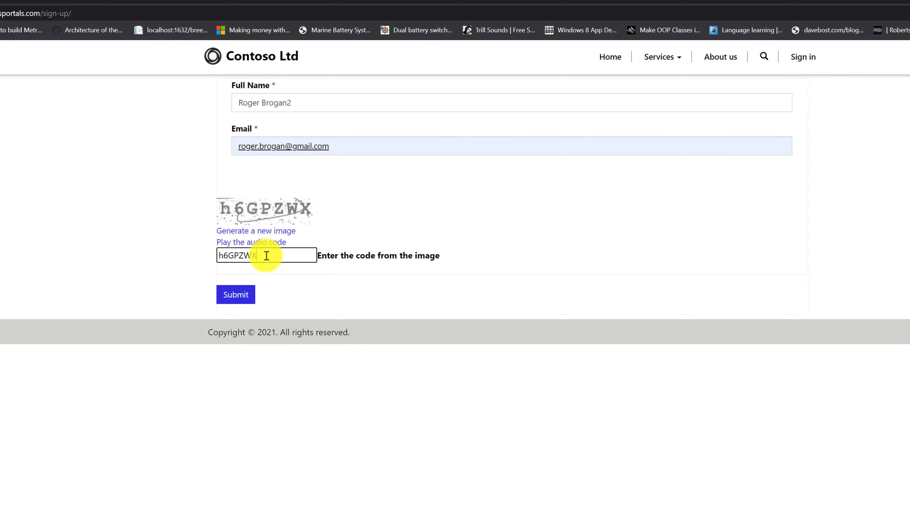
text(h6GPZWX)
click(229, 294)
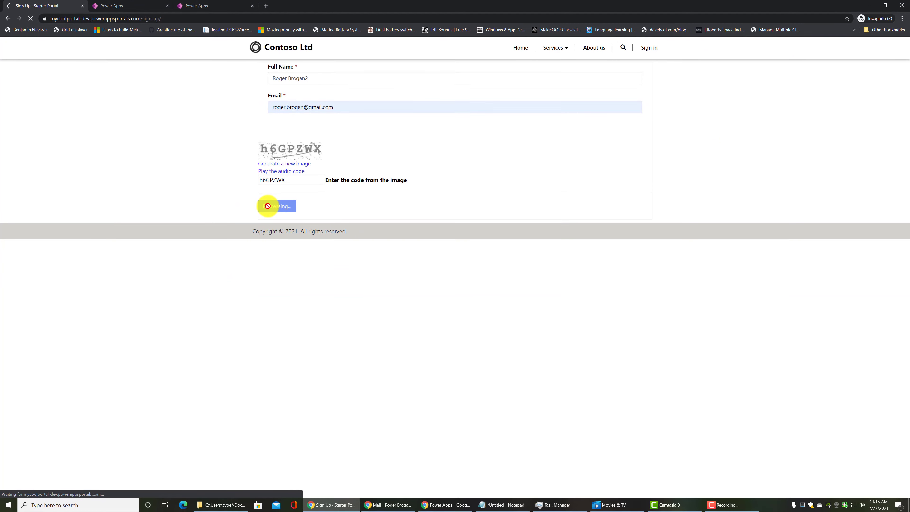
Copy the full body output of the row trigger from the flow's test run into a blank Notepad document.
click(133, 6)
click(212, 5)
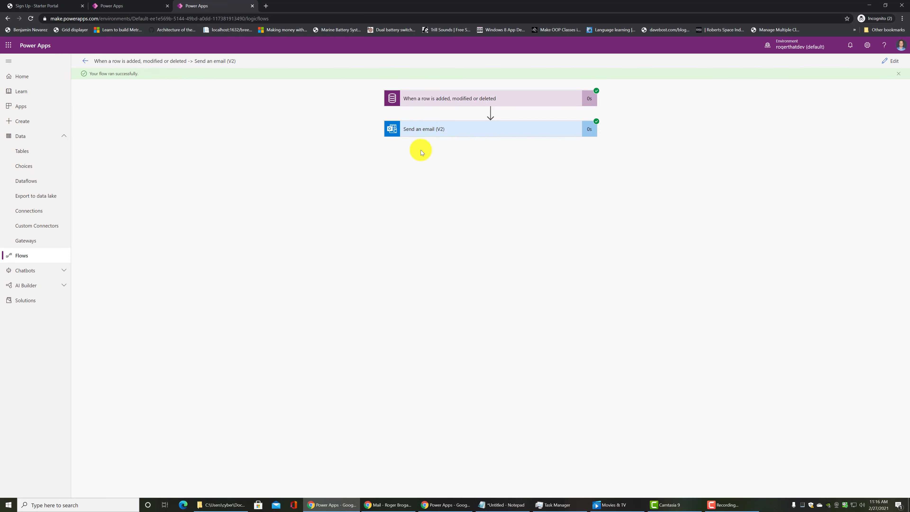
click(499, 98)
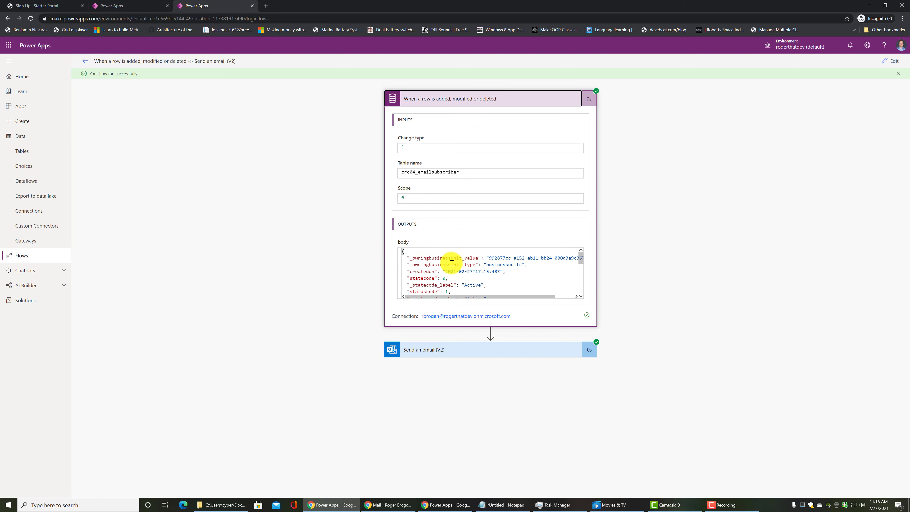
click(427, 261)
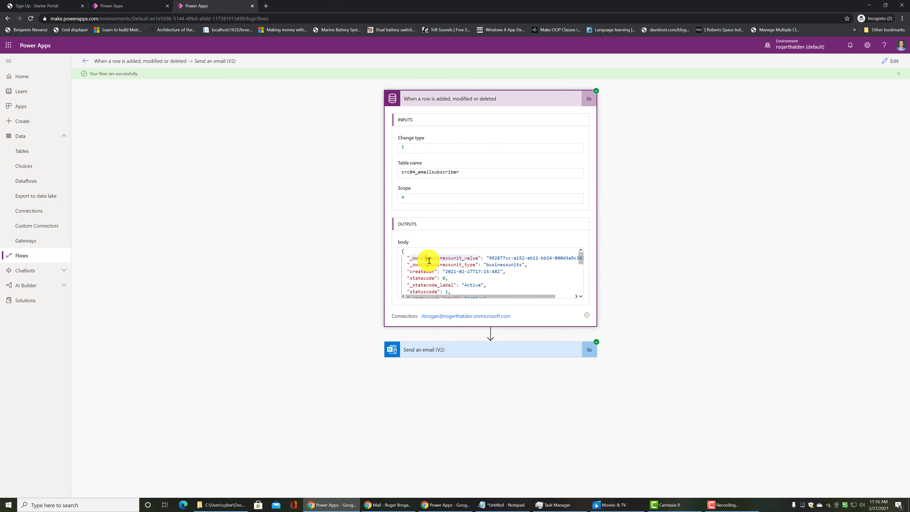
key(ctrl+a)
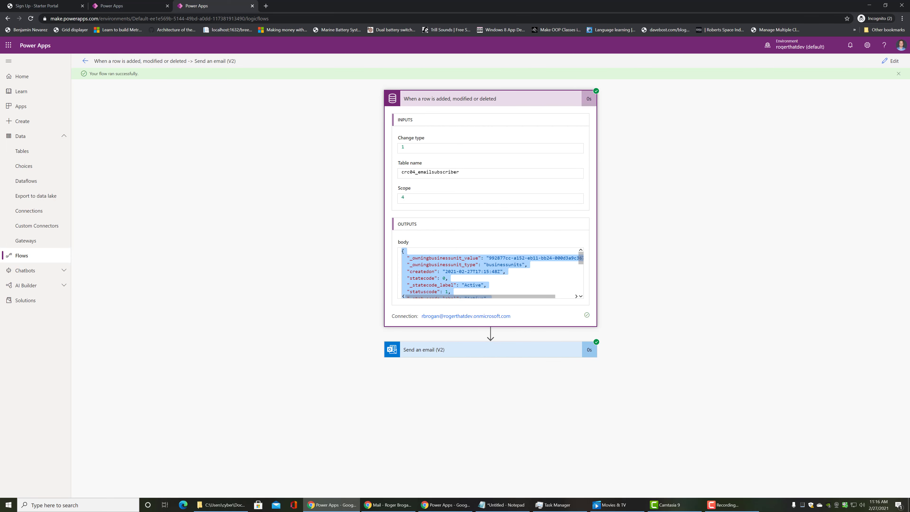
key(alt+Tab)
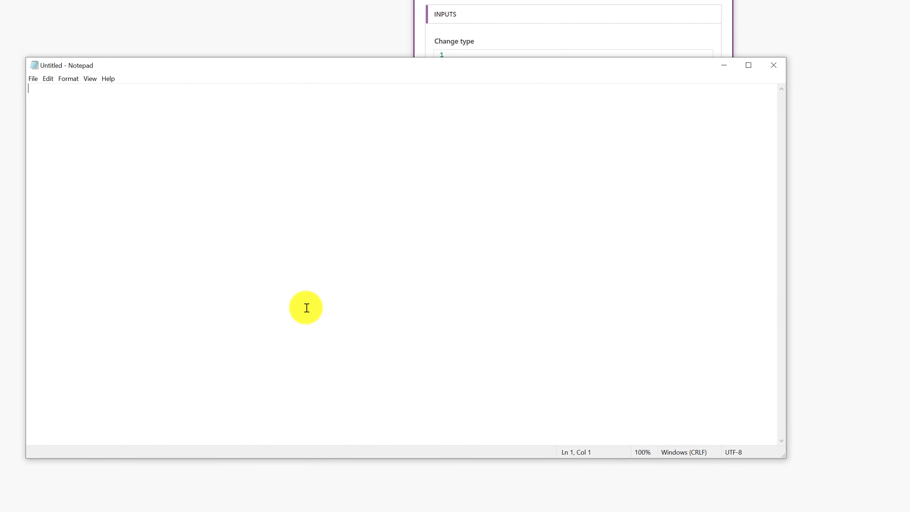
key(ctrl+v)
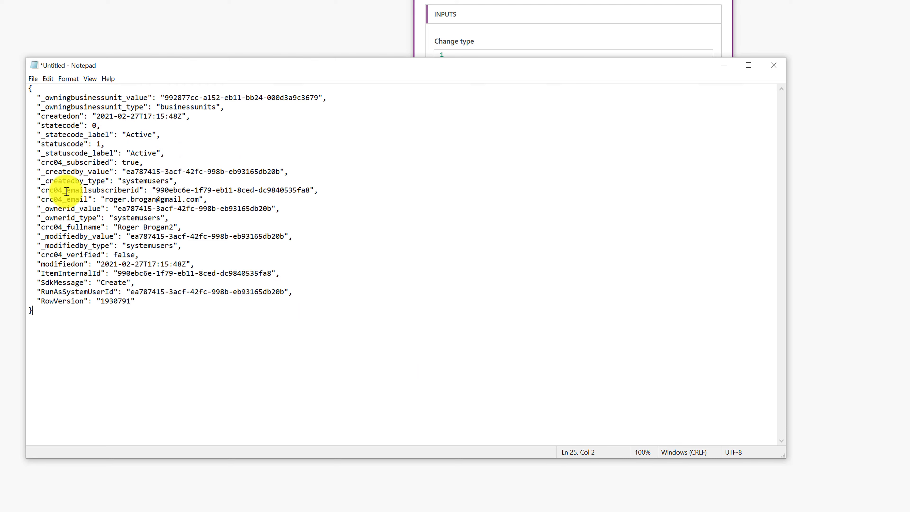
Examine the crc04_emailsubscriberid entry in the pasted trigger output.
drag(67, 191, 315, 189)
click(53, 190)
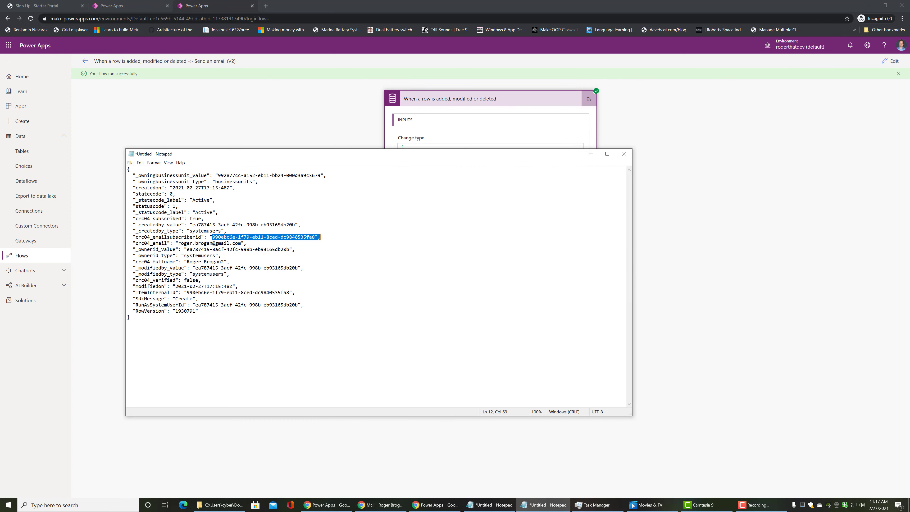
key(alt+Tab)
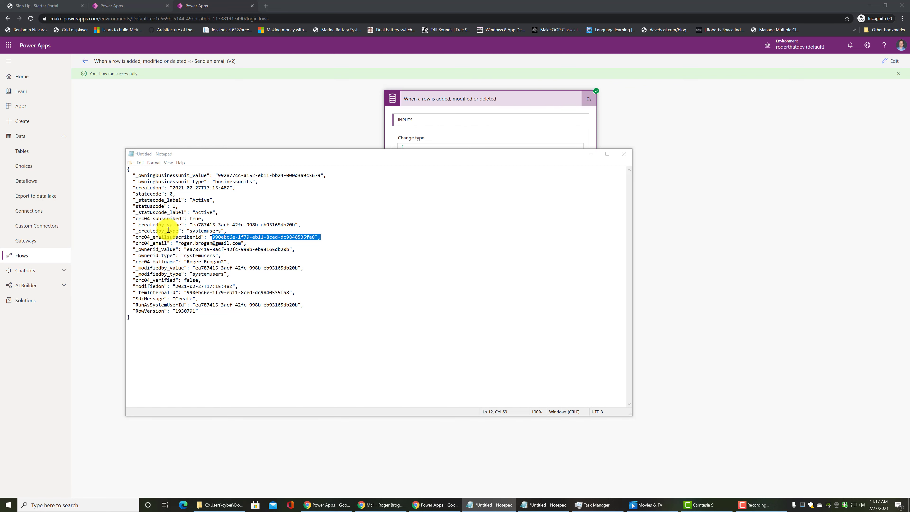
click(201, 238)
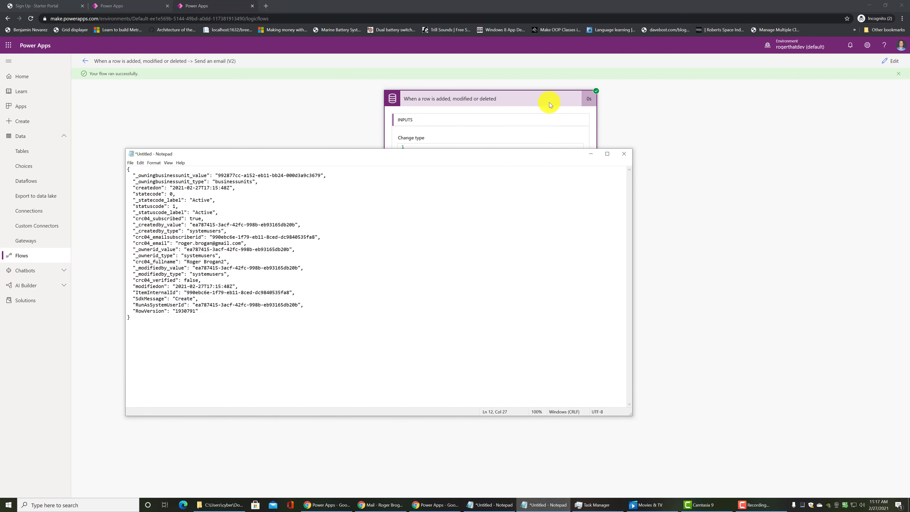
Reopen the flow for editing and write the expression triggerOutputs()?['body/'] for the email body's LINK line.
click(546, 96)
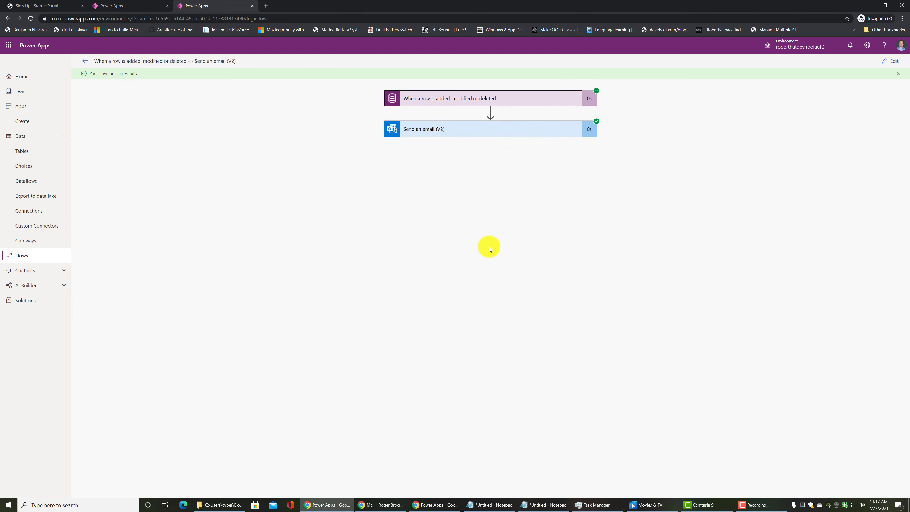
click(890, 61)
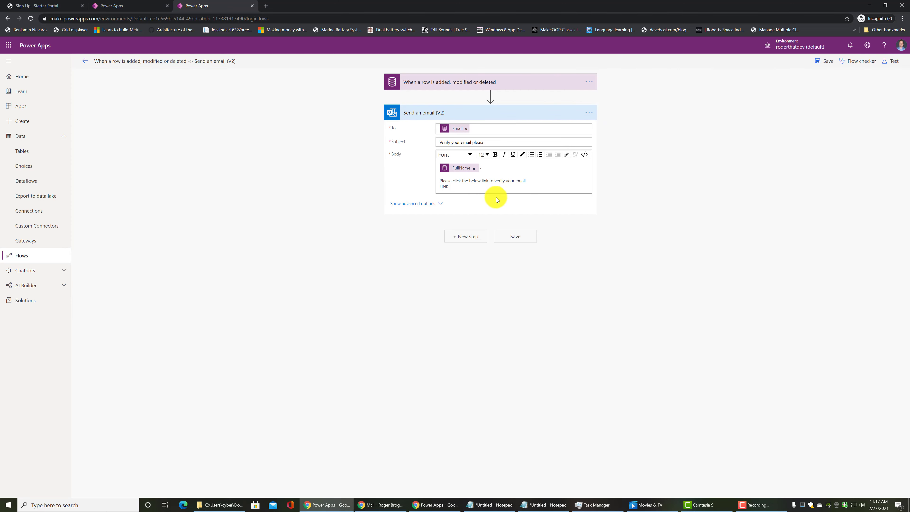
click(456, 183)
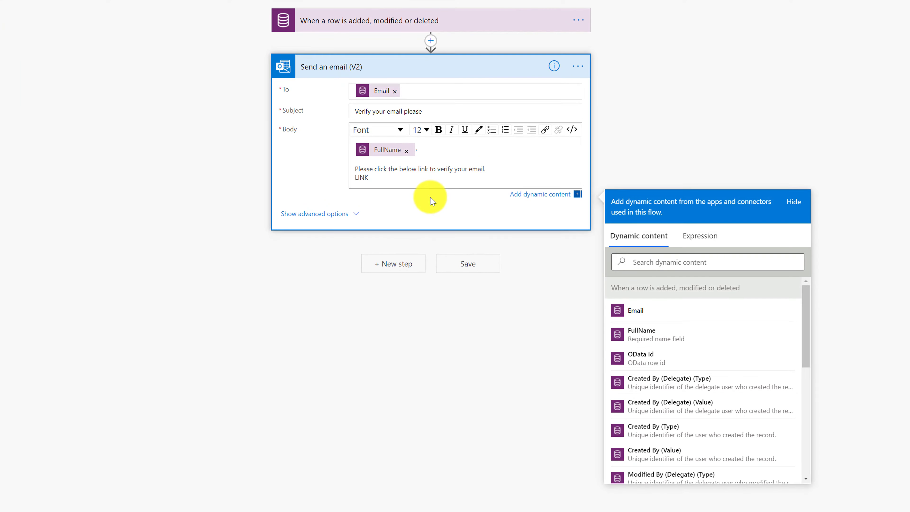
click(696, 241)
text(trigg)
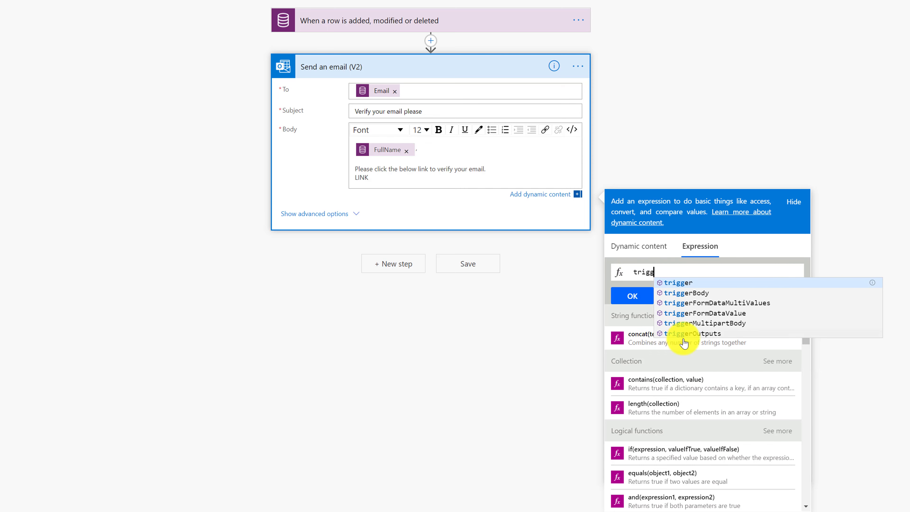
click(697, 334)
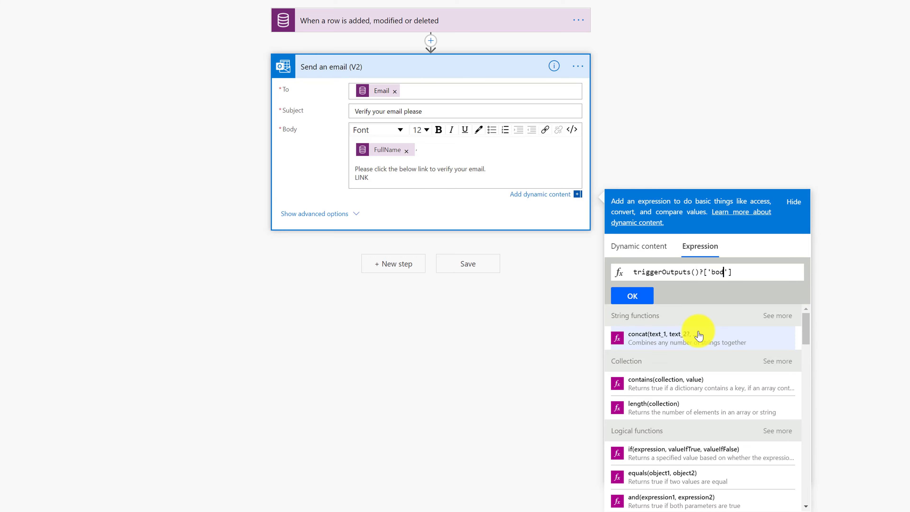
text(/)
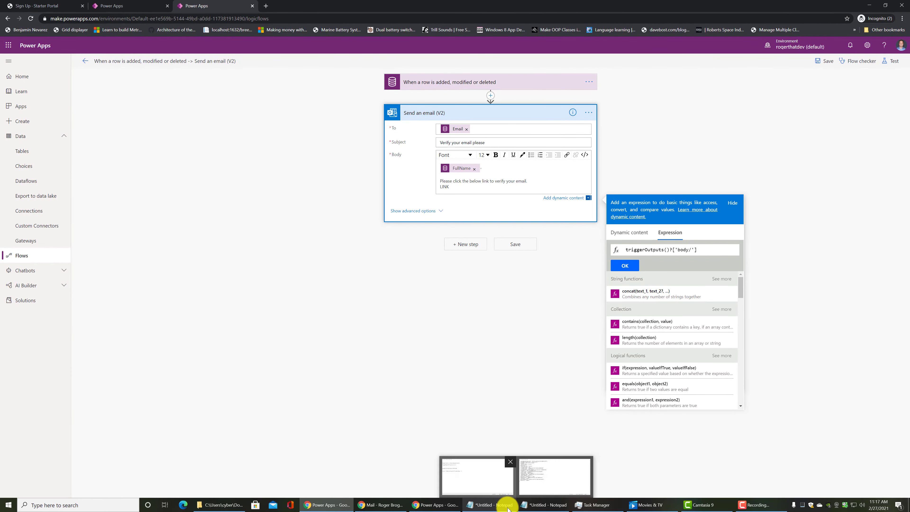
Copy the field name crc04_emailsubscriberid from the trigger output in Notepad.
click(535, 505)
click(554, 477)
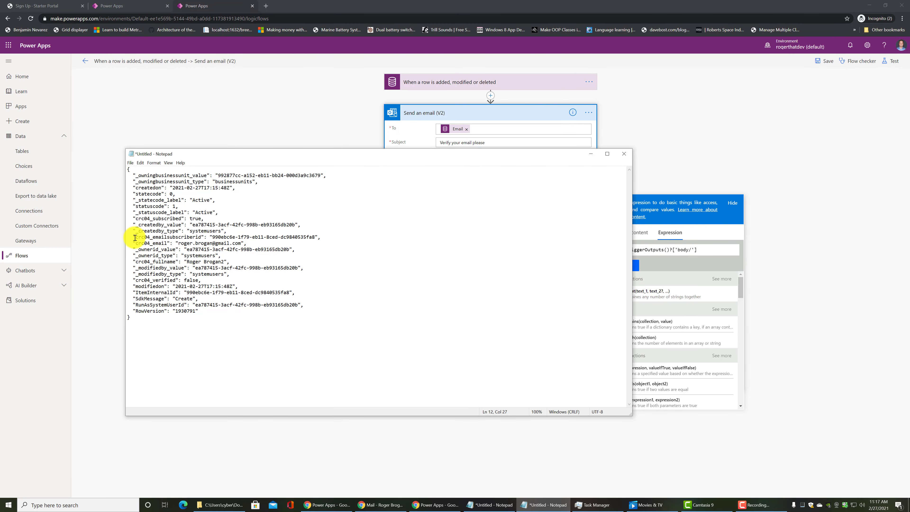
drag(135, 237, 203, 238)
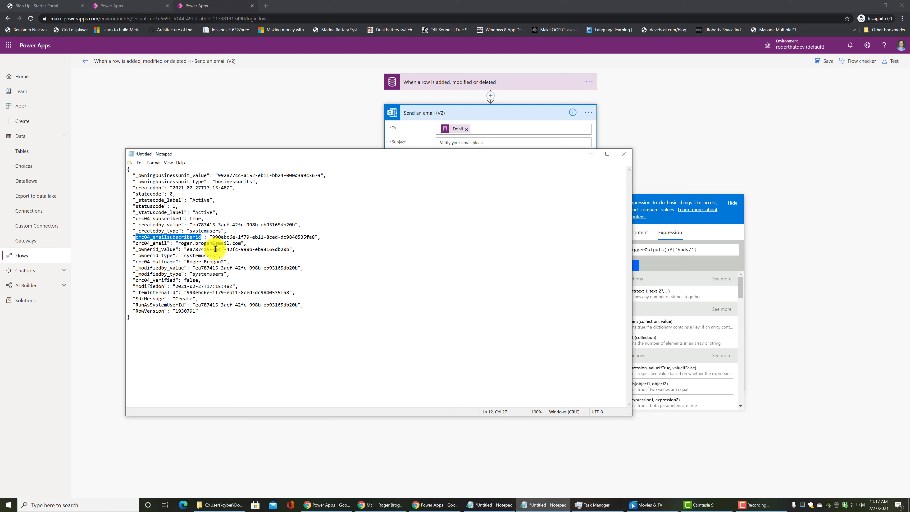
Complete the expression by pasting crc04_emailsubscriberid after body/ and insert it after LINK in the email body.
click(691, 249)
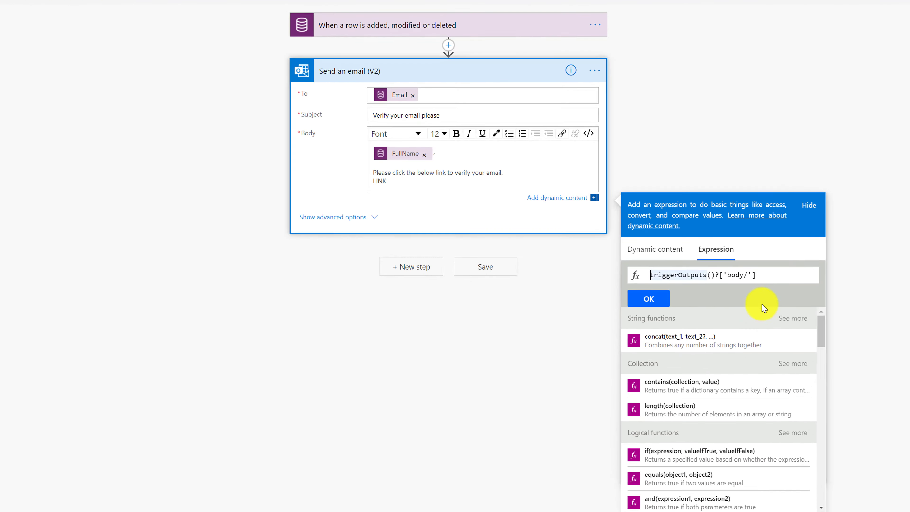
click(748, 275)
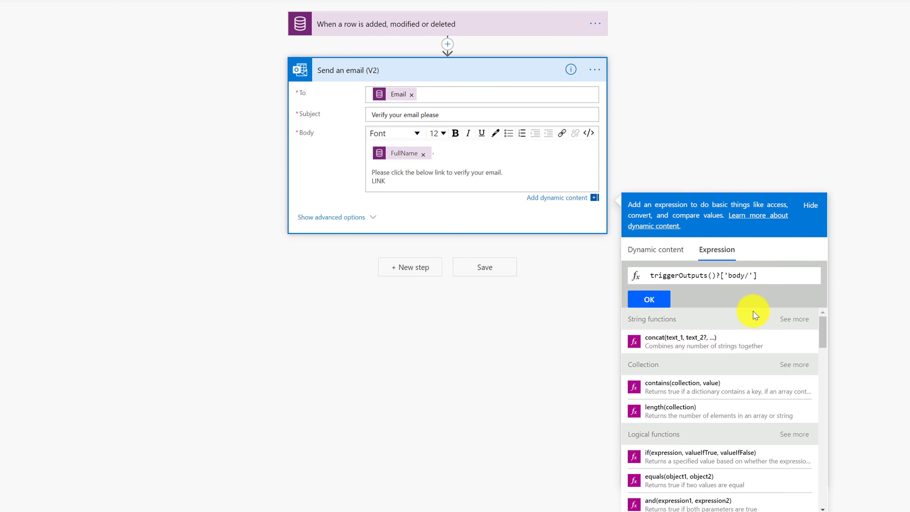
key(ctrl+v)
click(650, 299)
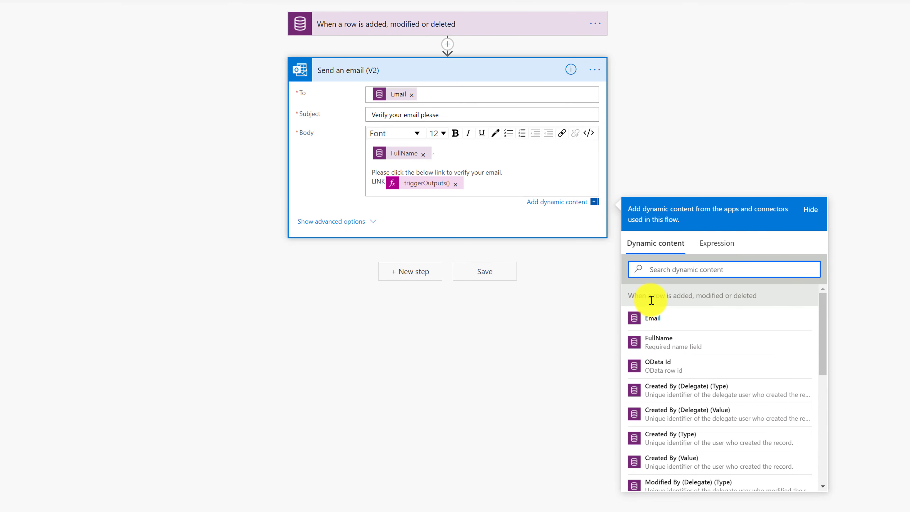
Save the flow and run an automatic test with the recently used successful trigger.
click(486, 273)
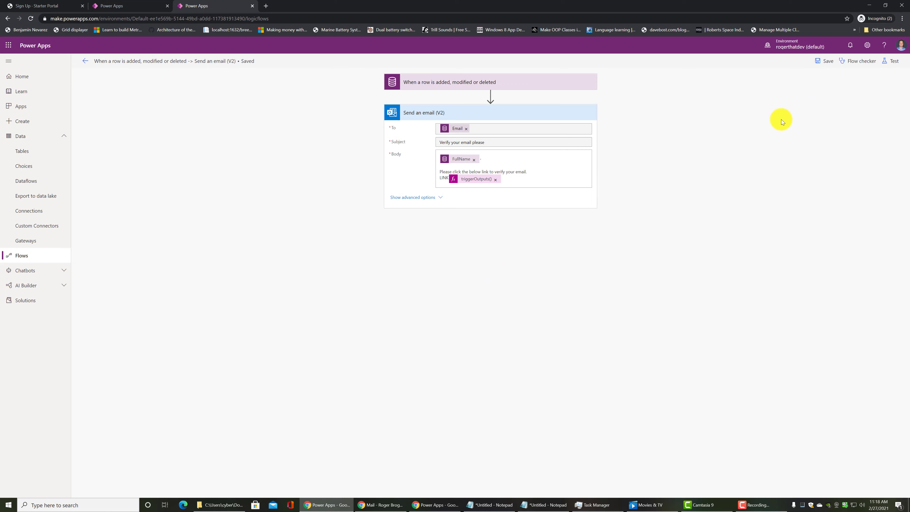
click(890, 63)
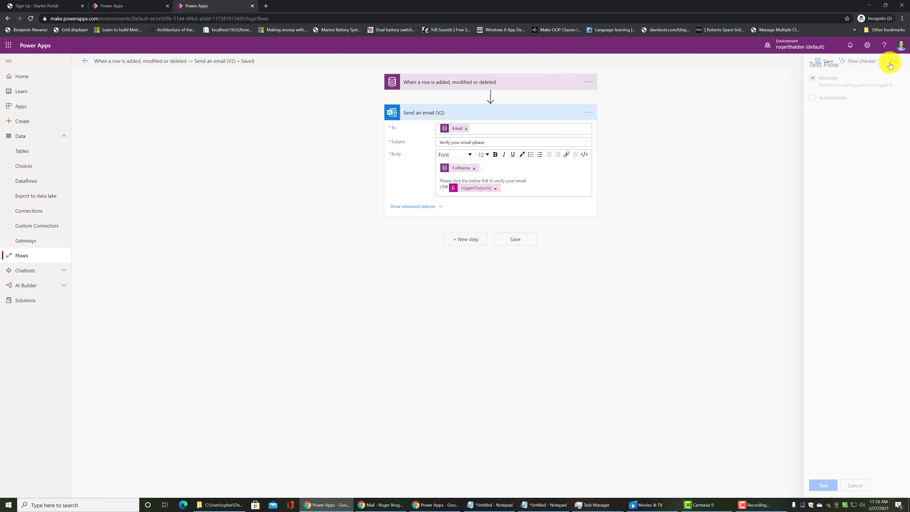
click(800, 98)
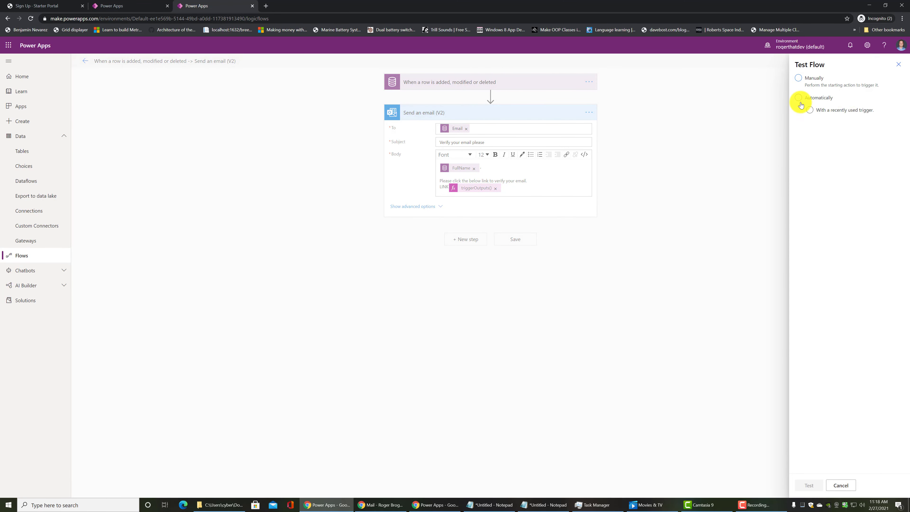
click(807, 124)
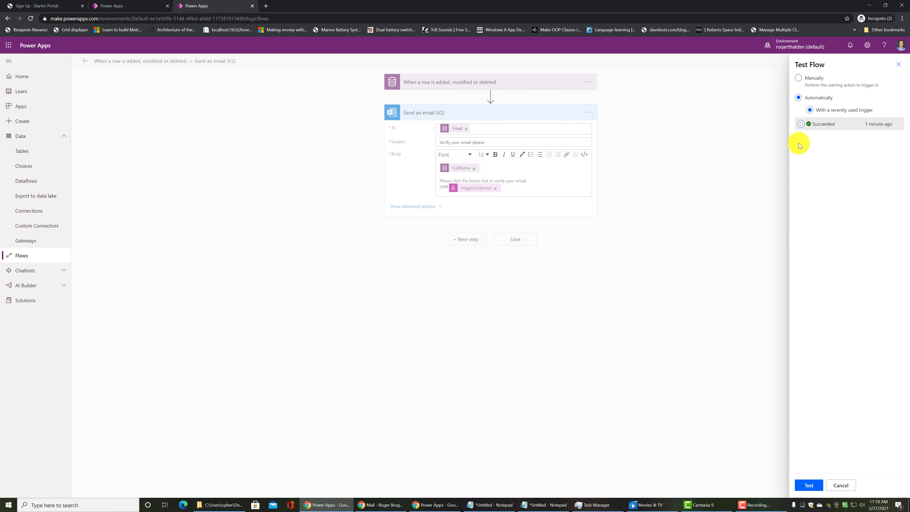
click(808, 485)
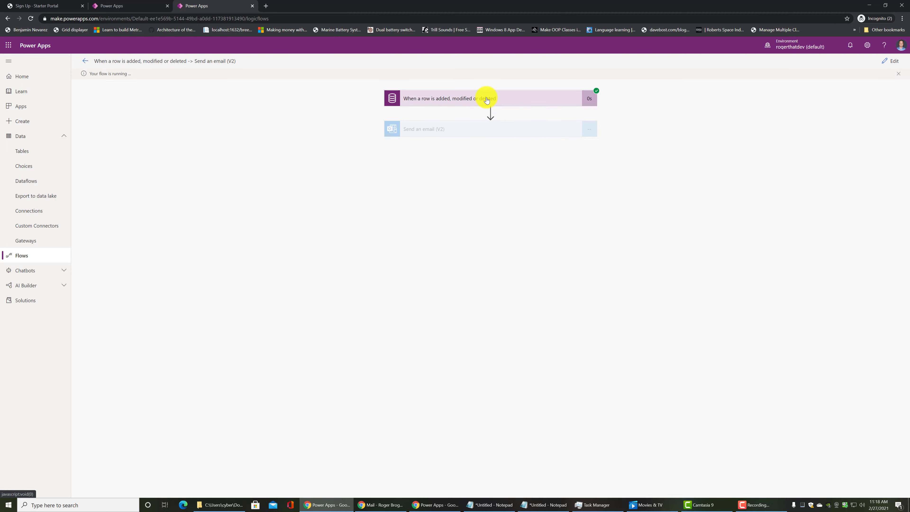
Compare crc04_emailsubscriberid in the test run's trigger output with the value after LINK in the sent email's body.
click(490, 108)
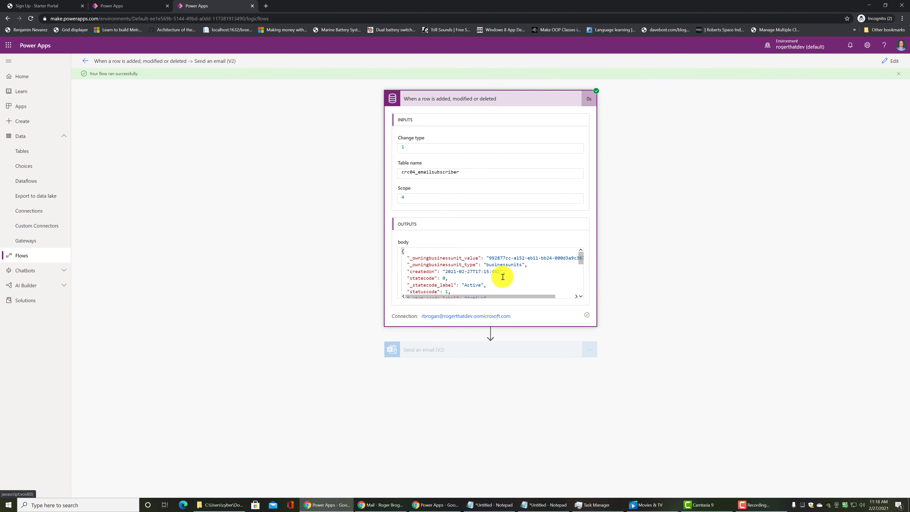
scroll(502, 276, down, 3)
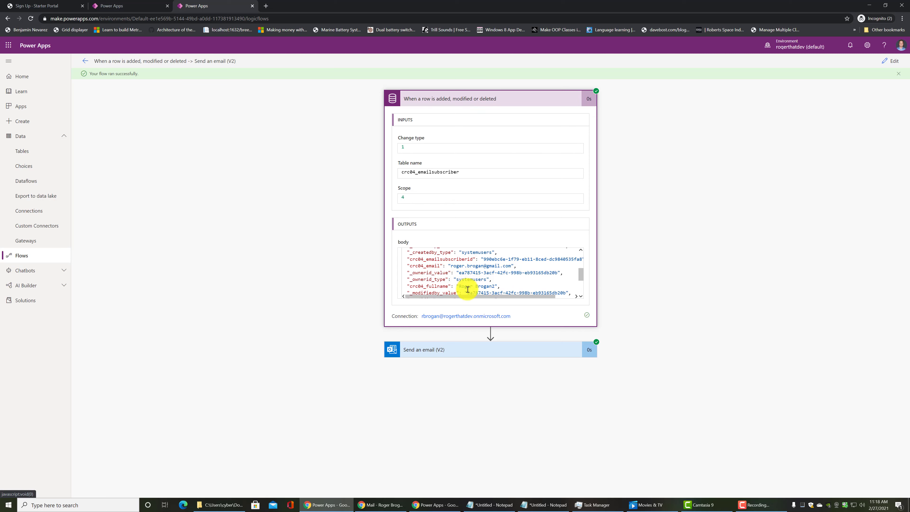
scroll(467, 290, up, 5)
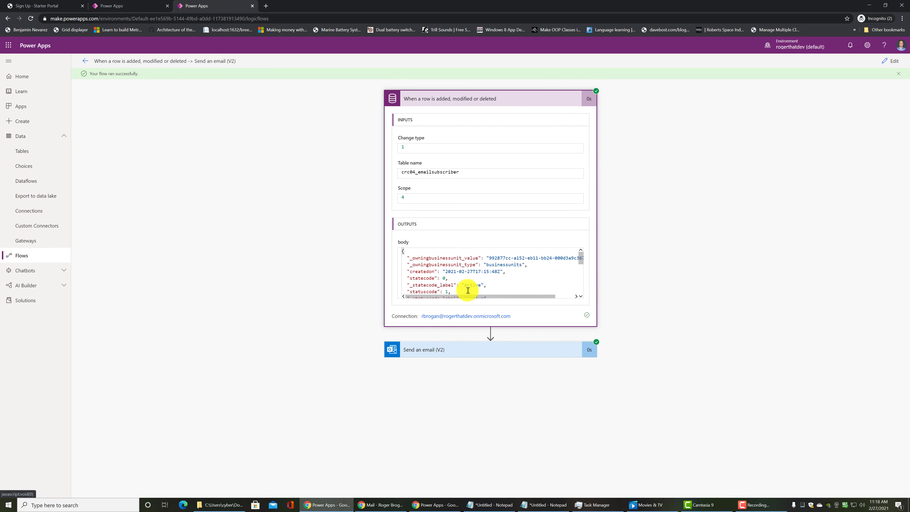
scroll(484, 282, down, 3)
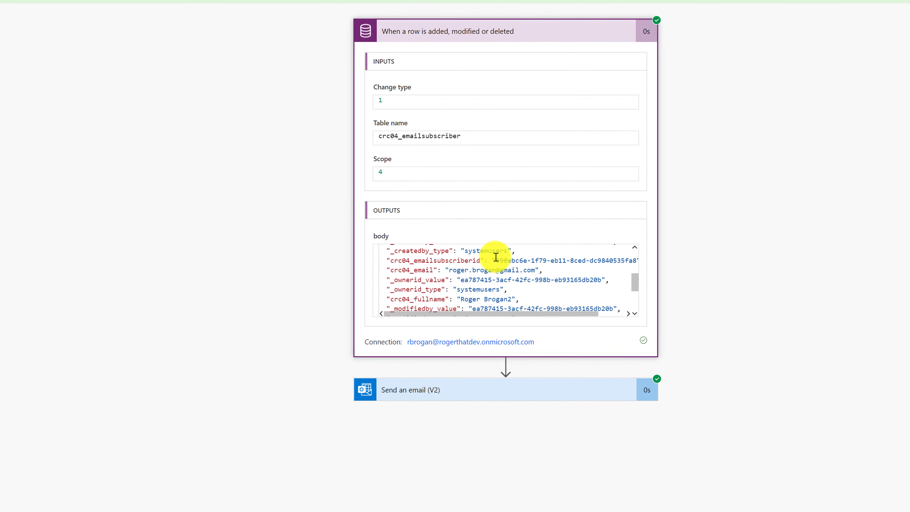
click(498, 391)
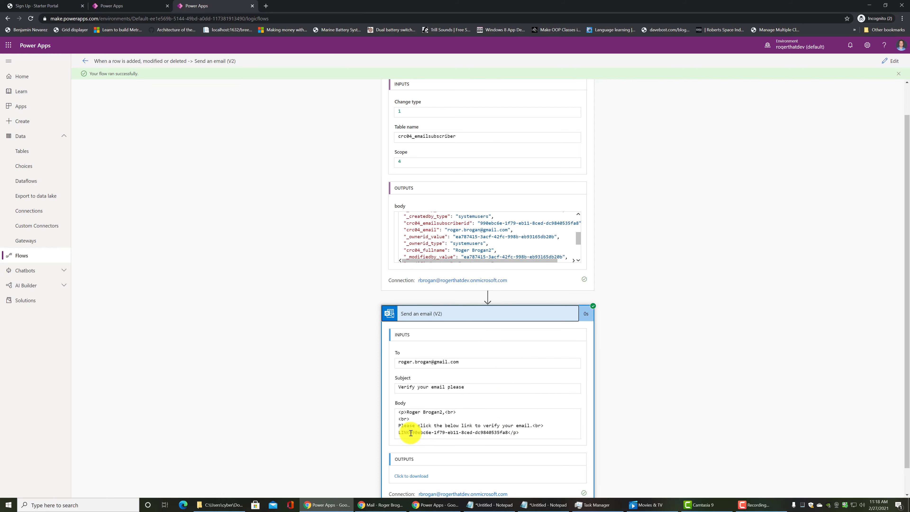
drag(410, 432, 421, 433)
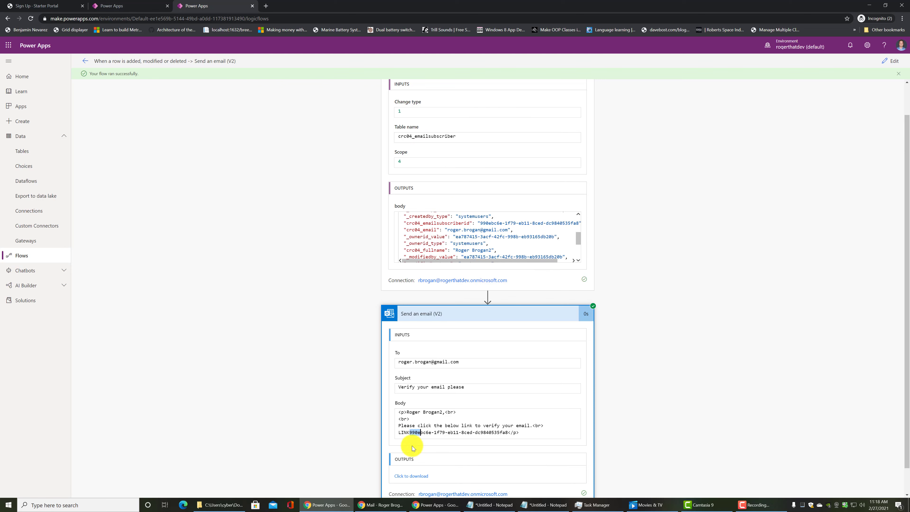
double_click(405, 437)
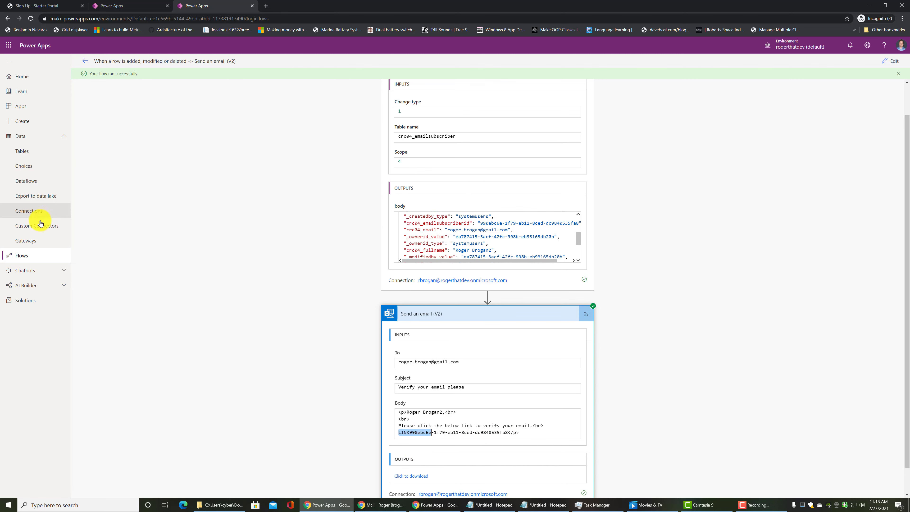
Return to the flows list and start an automated cloud flow, entering the name Verify Email Flow and skipping the initial trigger choice.
click(24, 253)
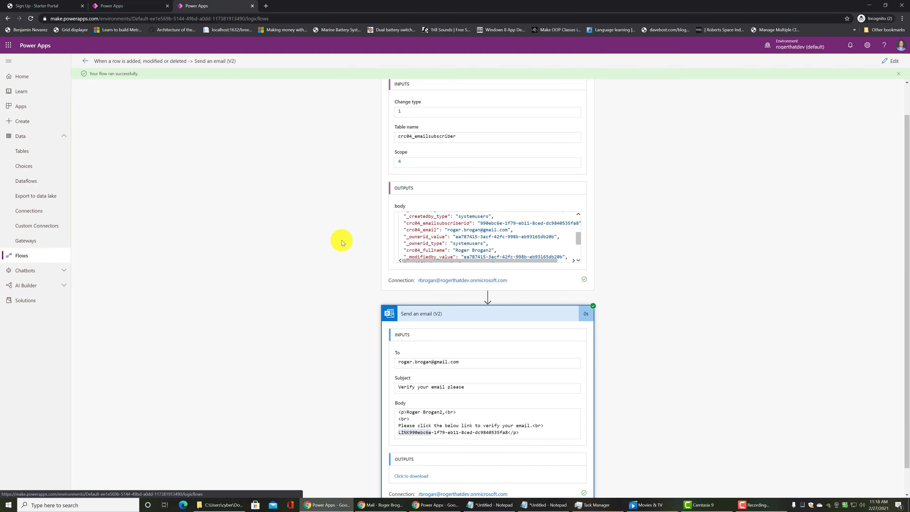
click(84, 61)
click(105, 62)
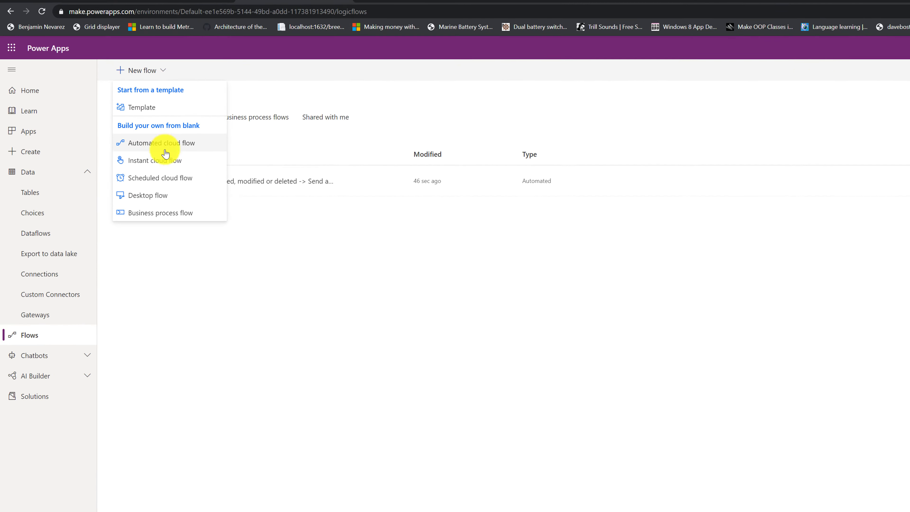
click(165, 145)
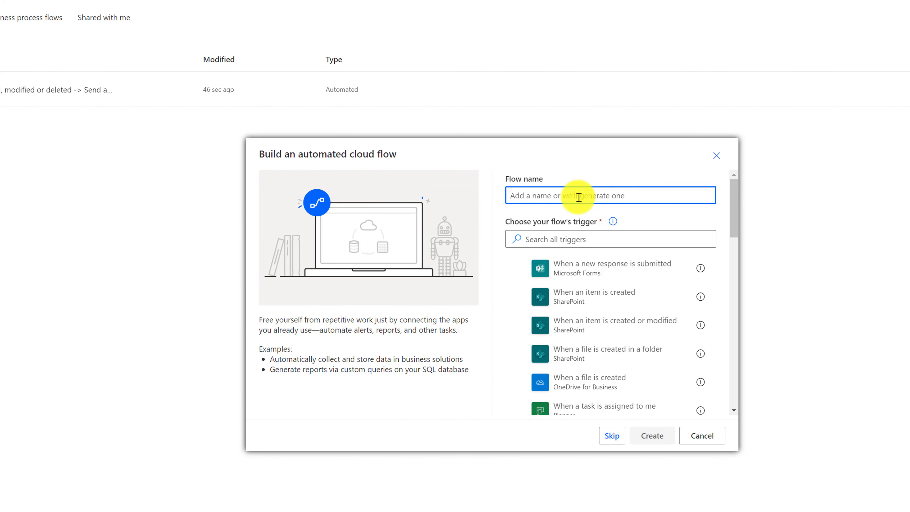
text(Verify Email Flow)
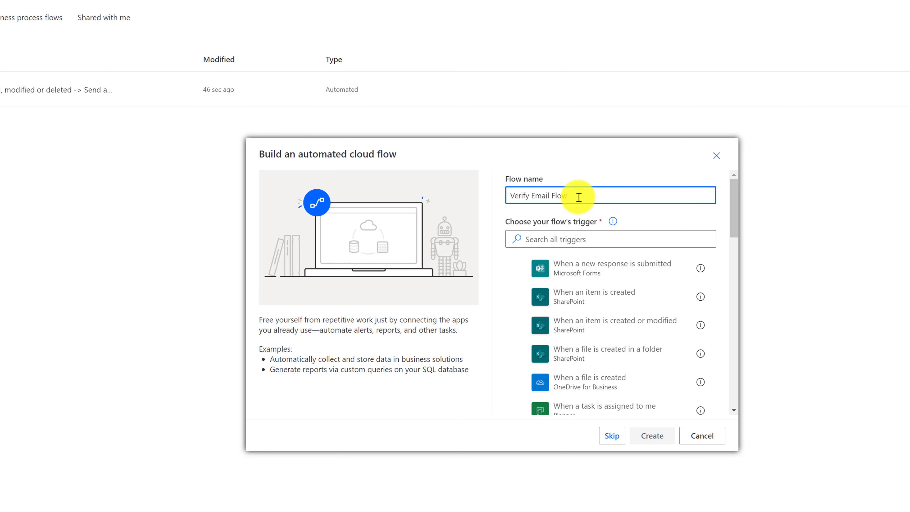
click(611, 434)
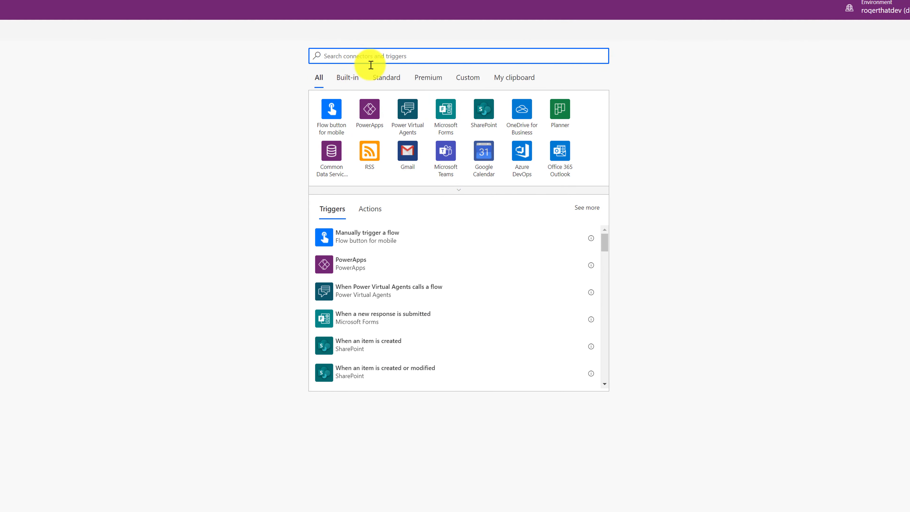
Add the "When an HTTP request is received" trigger with method GET and relative path verifyEmail.
text(request)
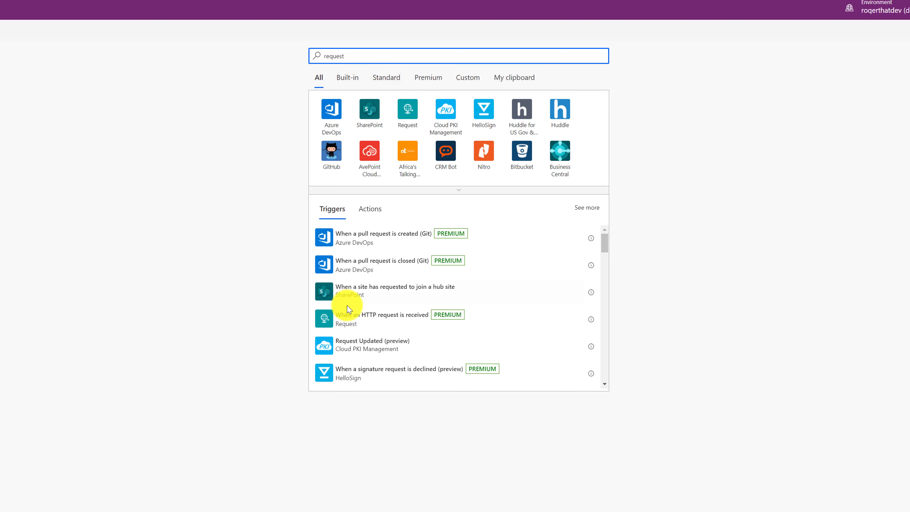
click(324, 321)
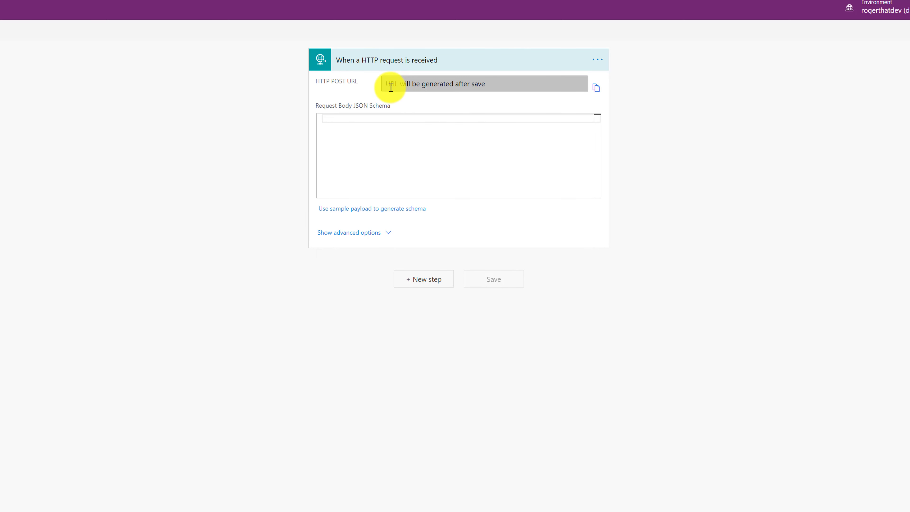
click(446, 82)
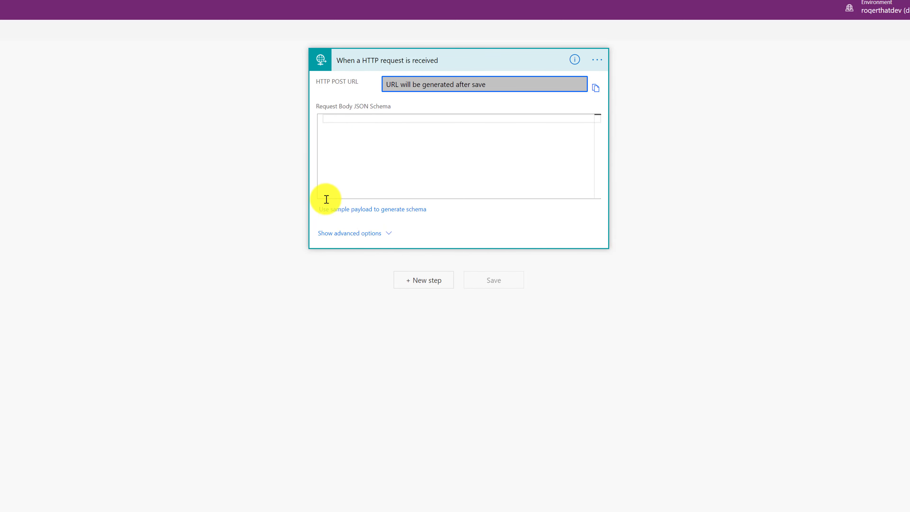
click(350, 233)
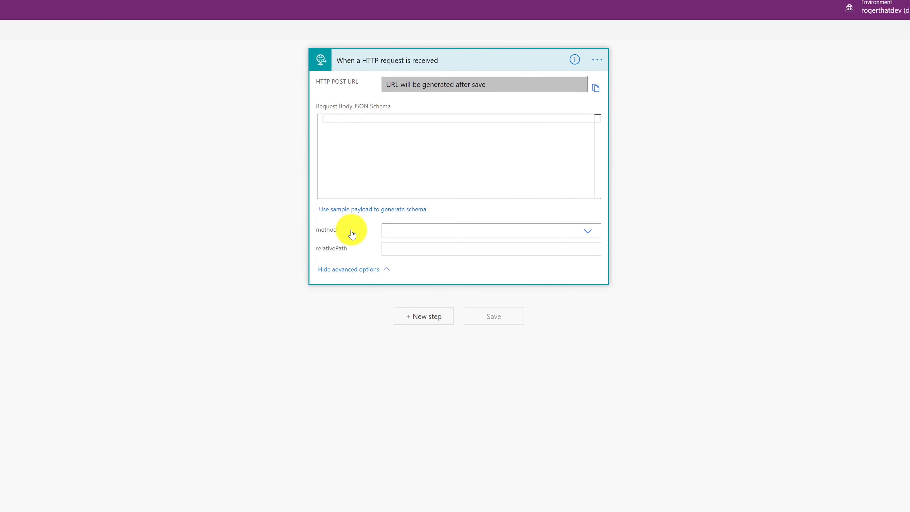
click(587, 231)
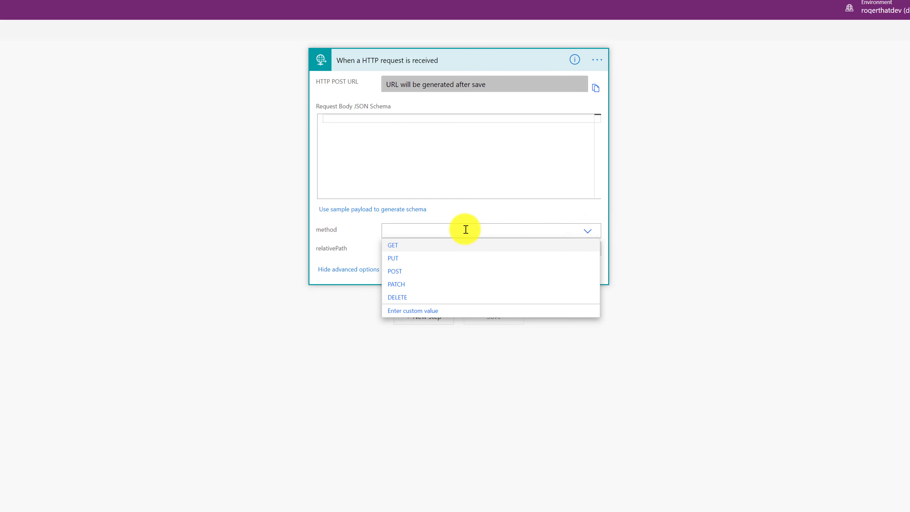
click(393, 246)
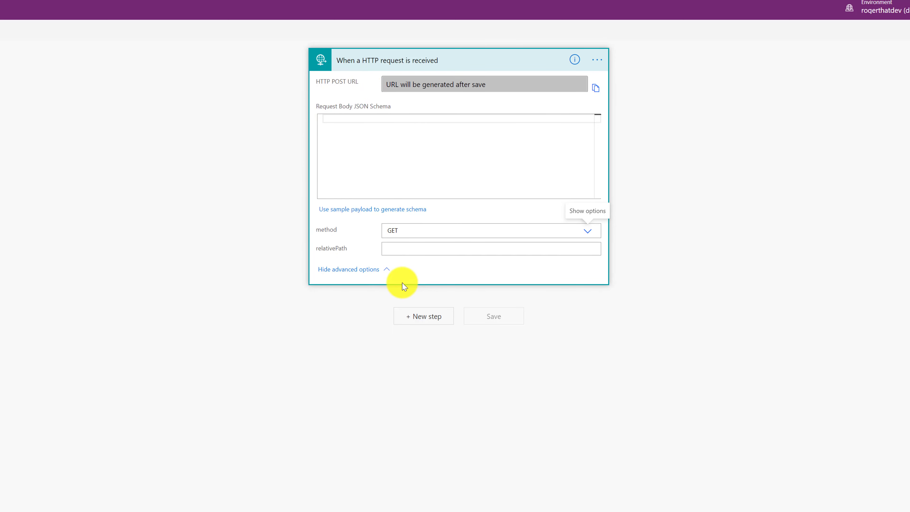
click(405, 249)
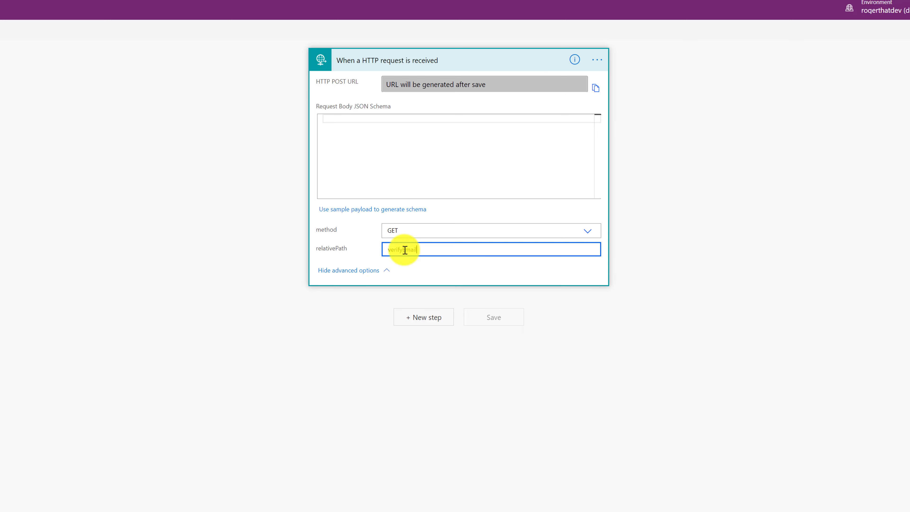
Add the Common Data Service (current environment) action "Update an existing row" after the HTTP request trigger.
click(419, 325)
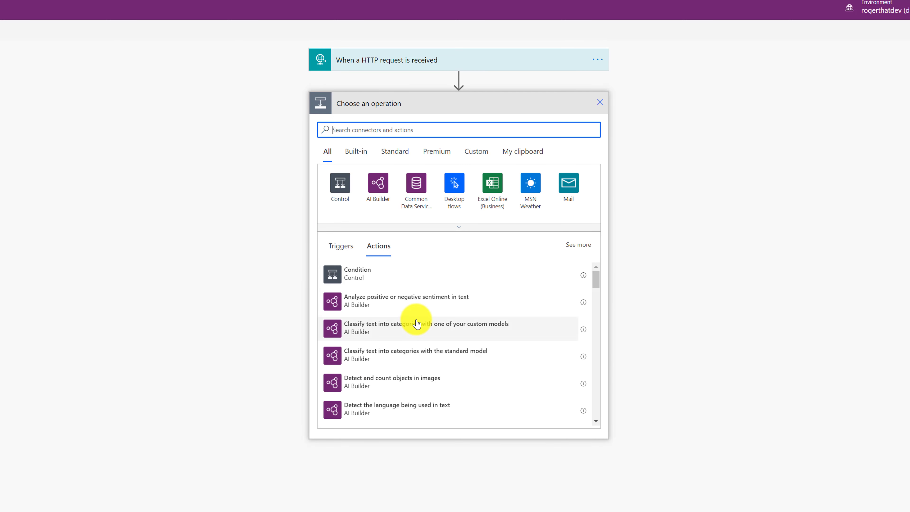
click(419, 193)
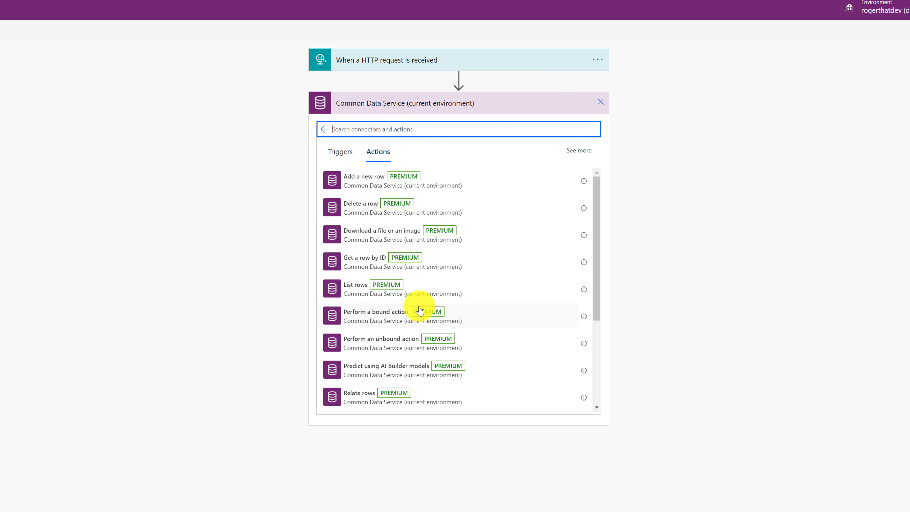
scroll(408, 309, down, 2)
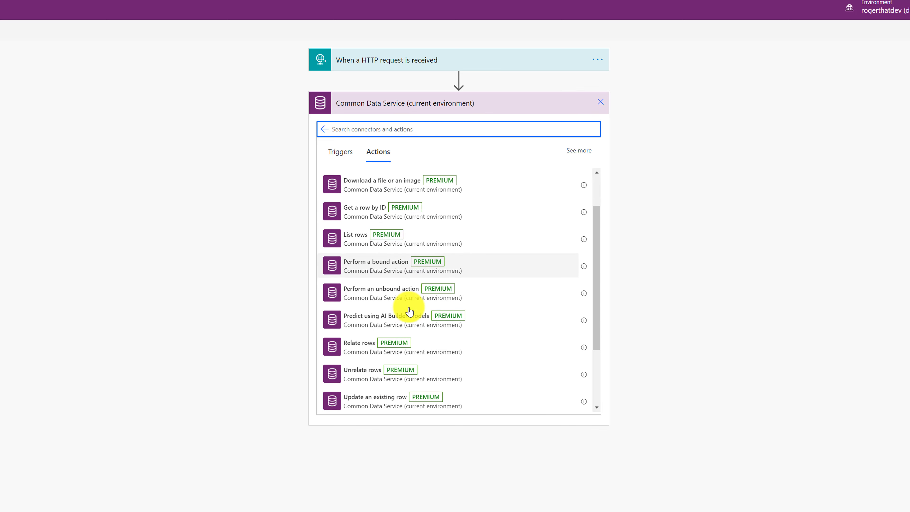
scroll(437, 367, down, 1)
scroll(439, 369, down, 1)
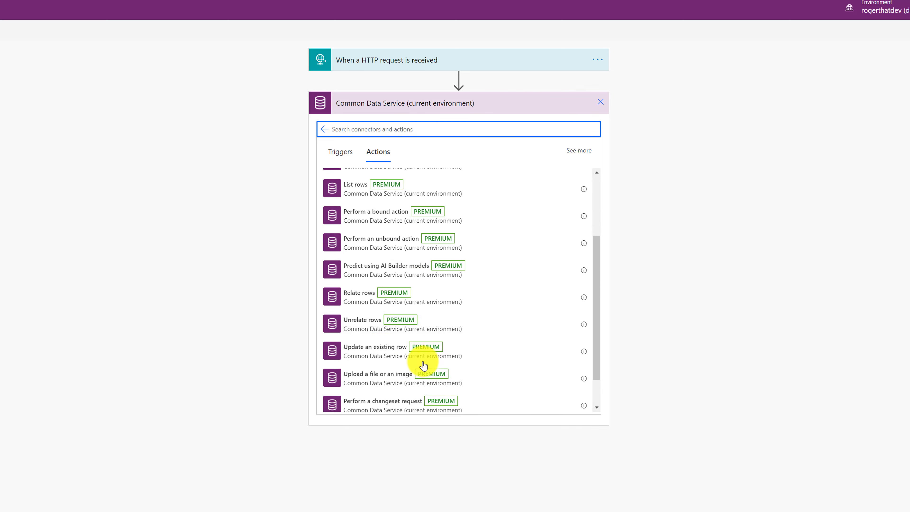
click(334, 352)
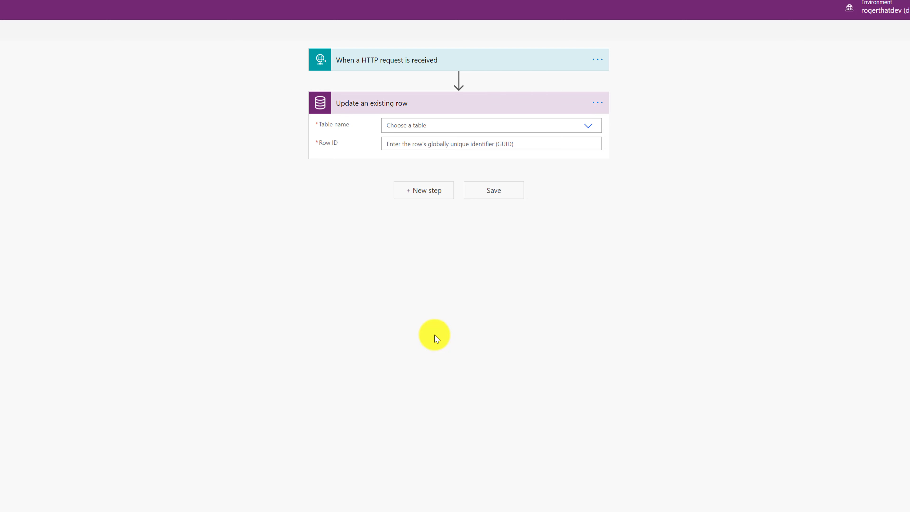
Configure the row update for the EmailSubscribers table with a triggerOutputs() expression as Row ID and Verified set to Yes.
click(584, 131)
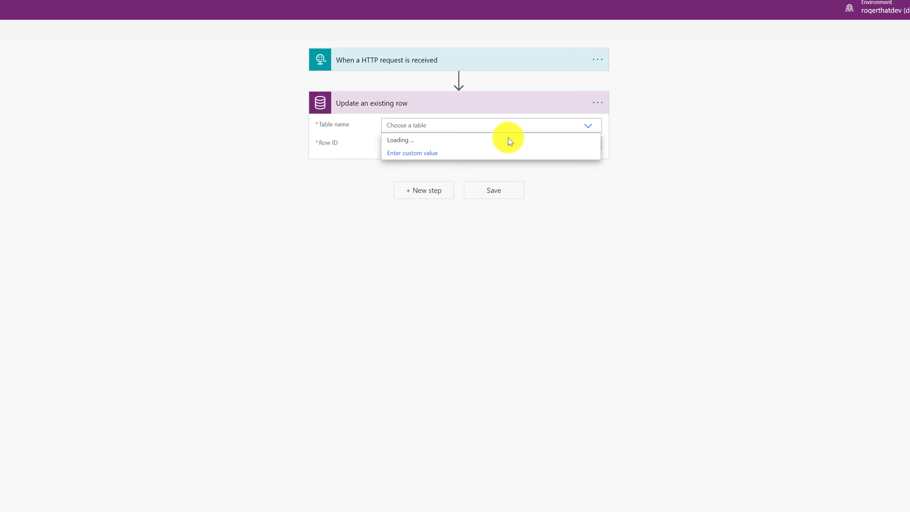
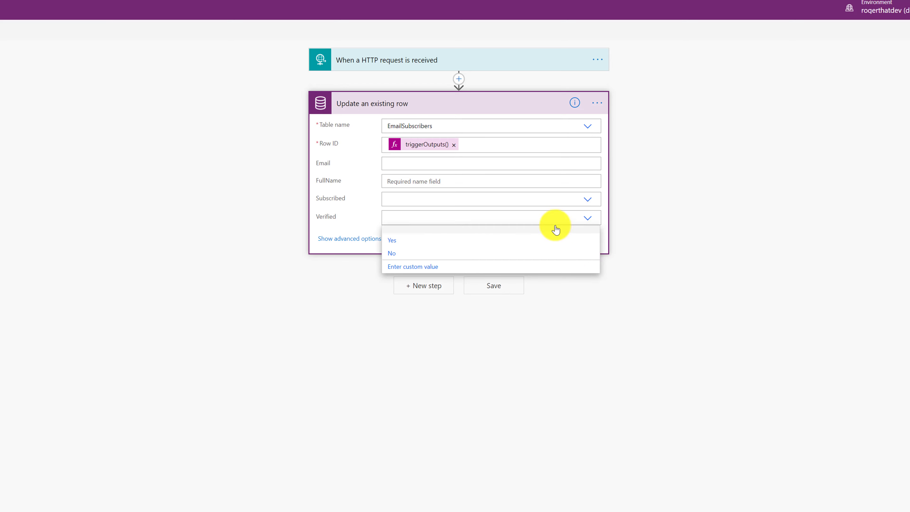
click(393, 240)
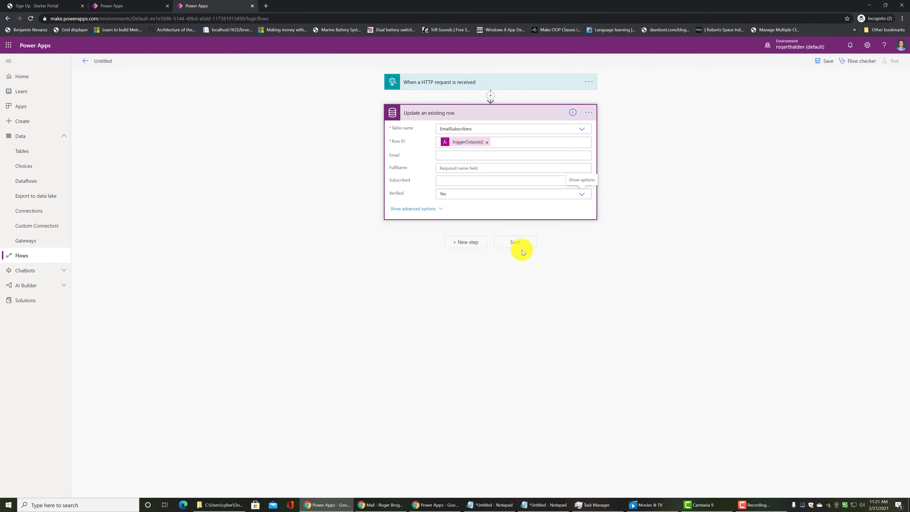
Save the new flow and copy the HTTP GET URL from its request trigger.
click(523, 243)
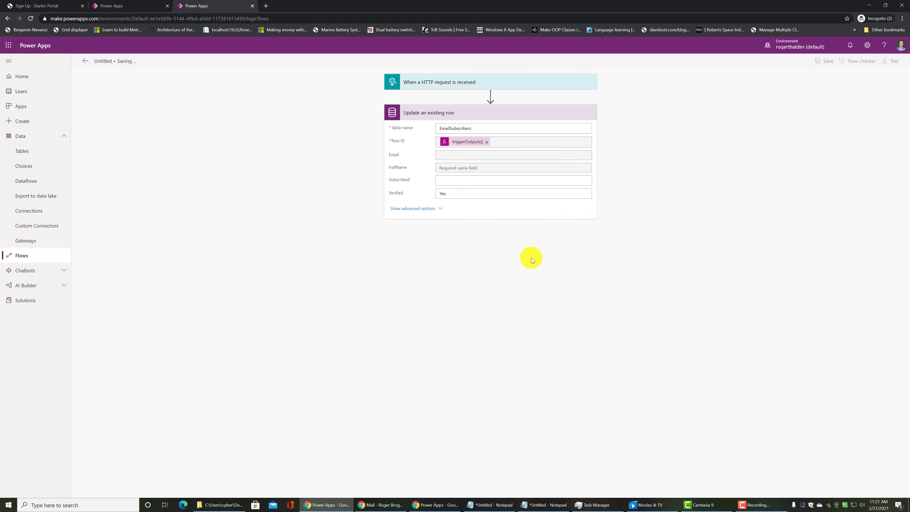
click(502, 86)
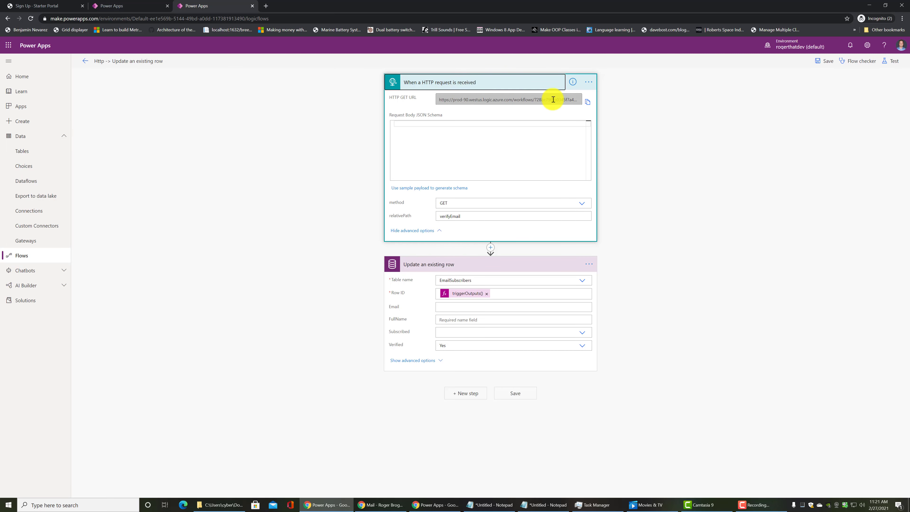
click(587, 102)
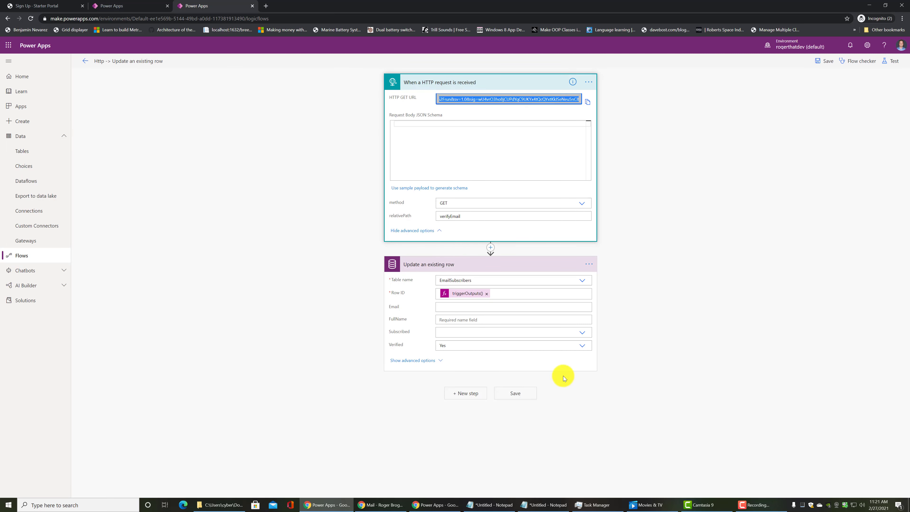
Paste the HTTP GET URL below the JSON in Notepad, append &id= to it, and copy the extended URL.
click(542, 504)
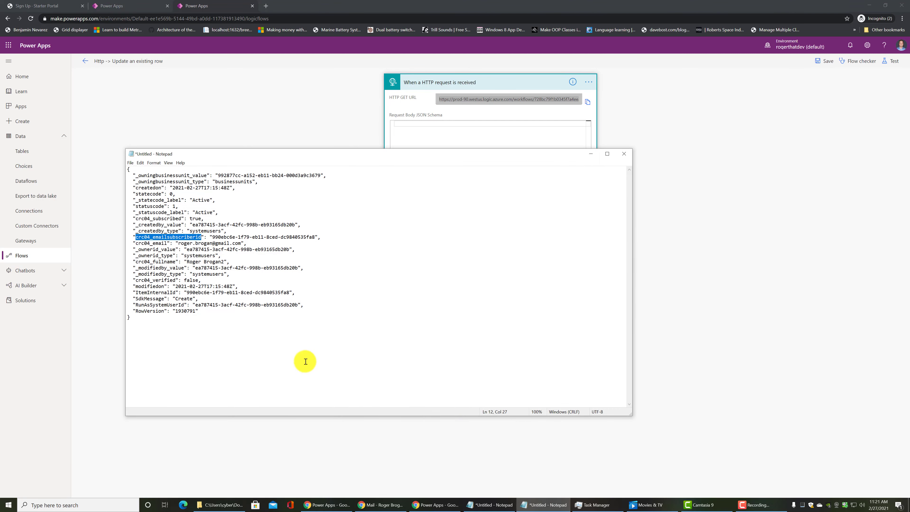
click(285, 338)
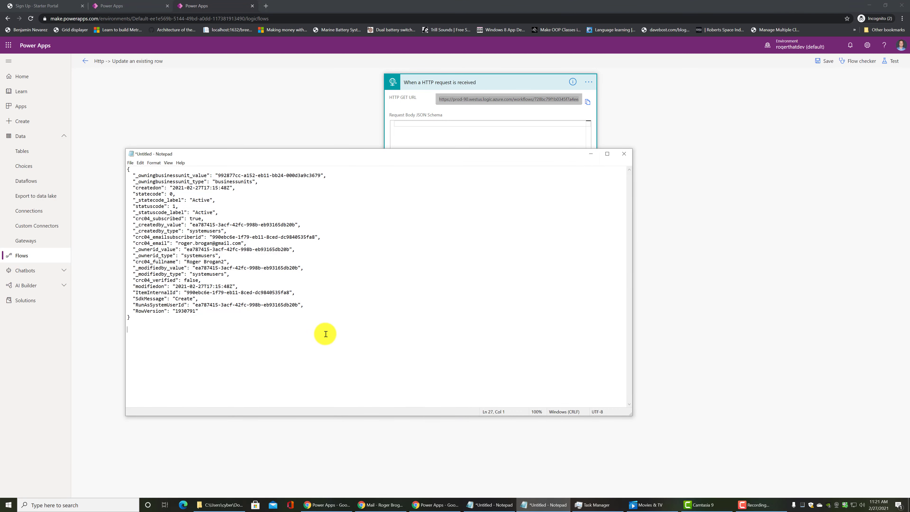
key(ctrl+v)
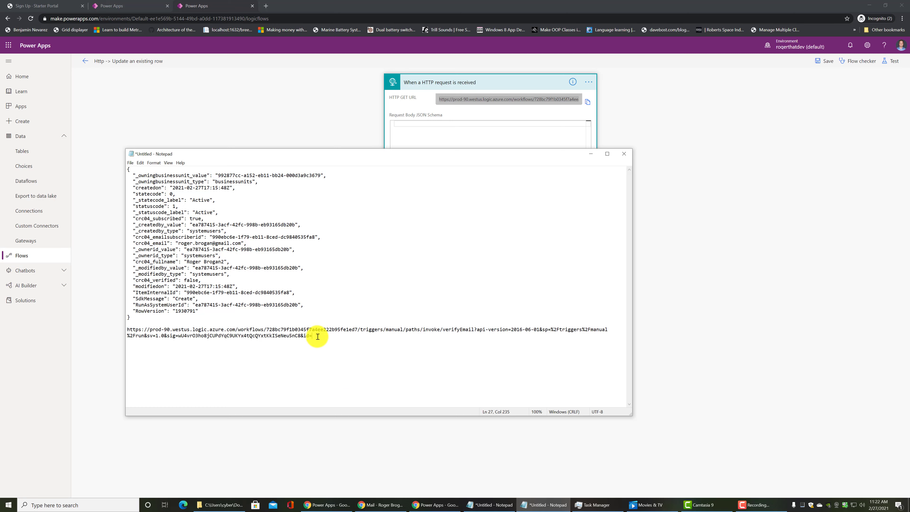
drag(312, 335, 117, 332)
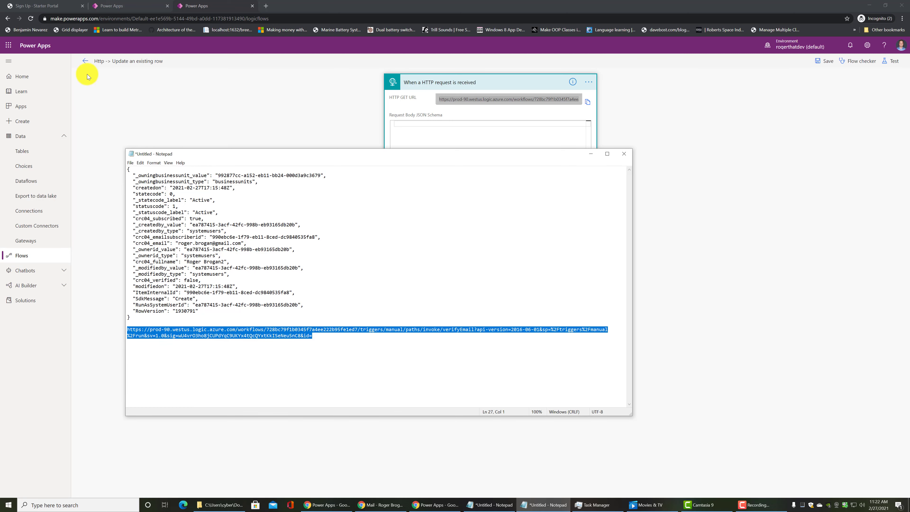
Open the "When a row is added, modified or deleted -> Send an email (V2)" flow for editing and expand its email action.
click(85, 61)
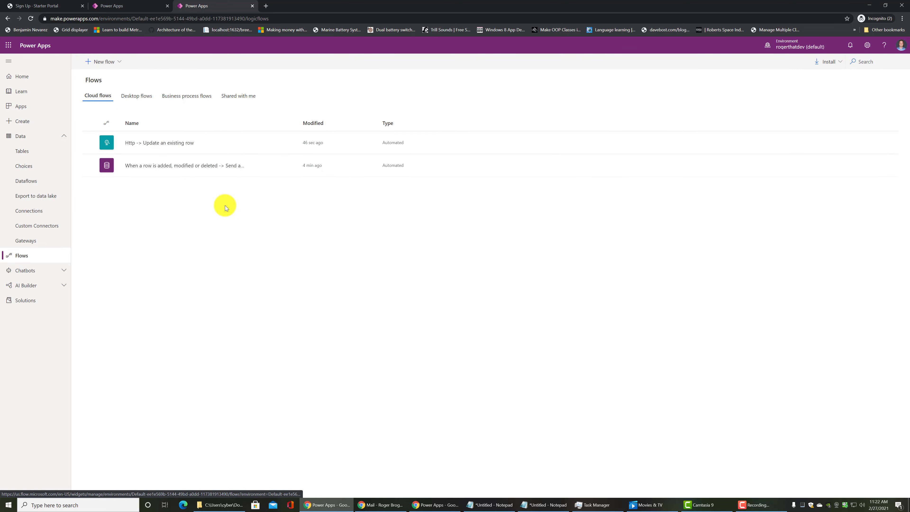
click(180, 165)
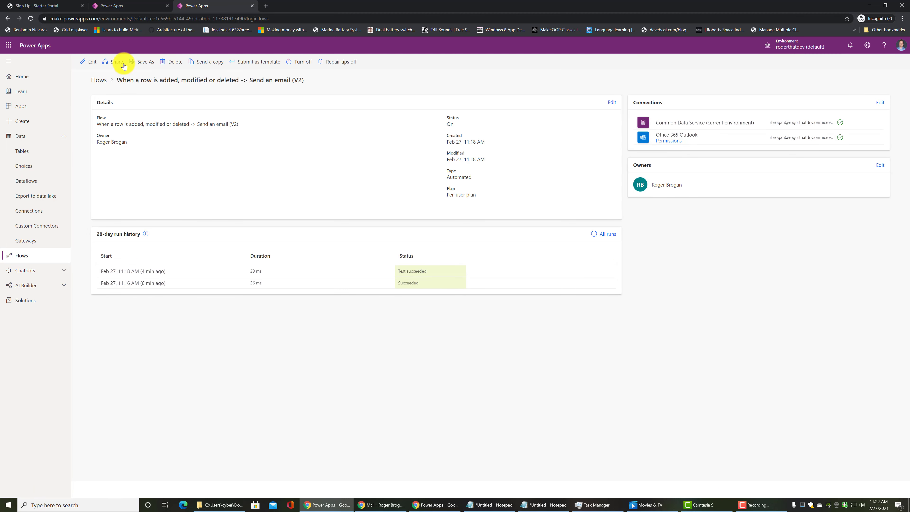
click(89, 65)
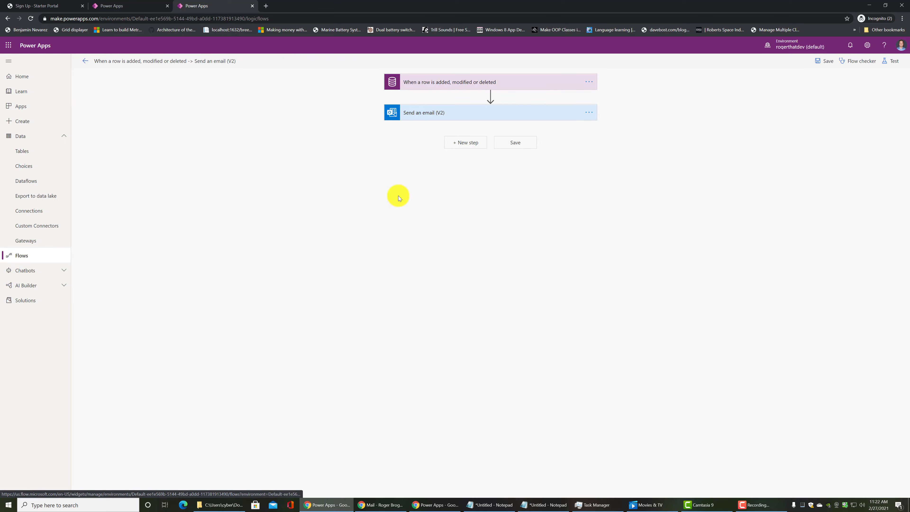
click(454, 111)
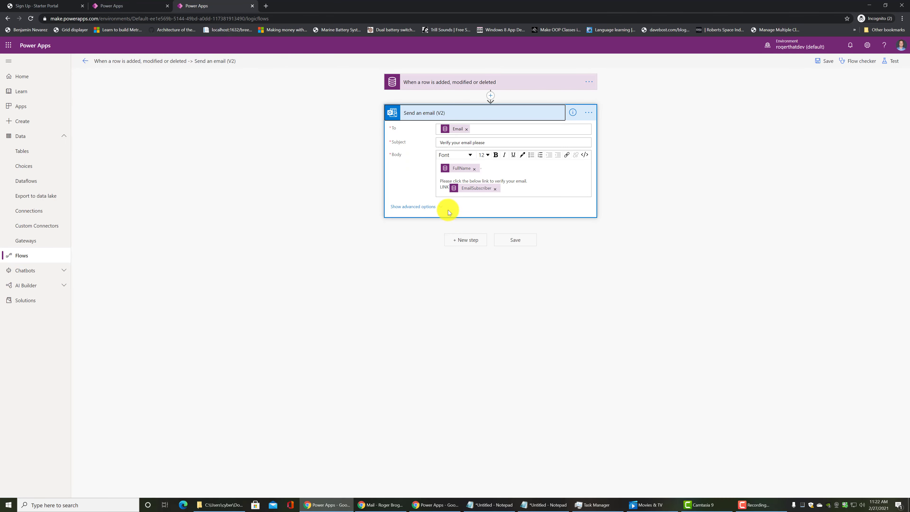
Replace the LINK placeholder before the EmailSubscriber token in the email body with the verifyEmail URL ending in &id=, and save the flow.
click(444, 186)
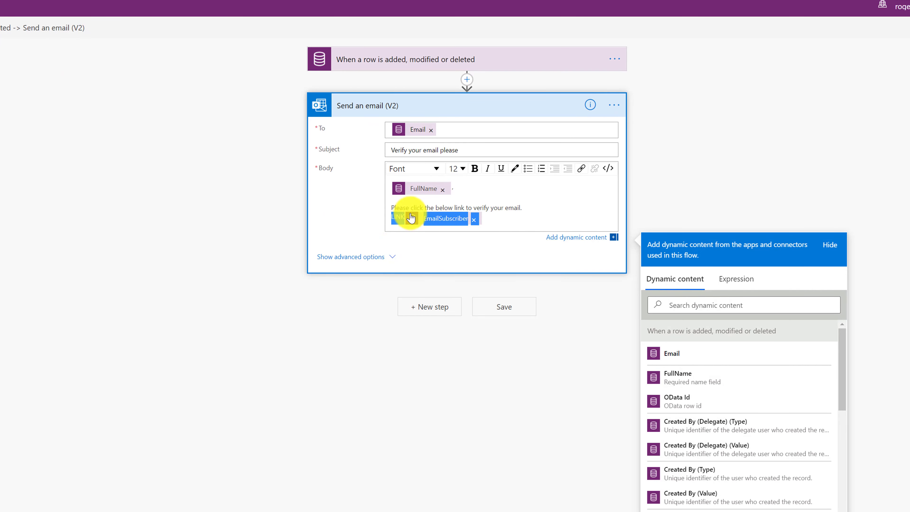
click(397, 217)
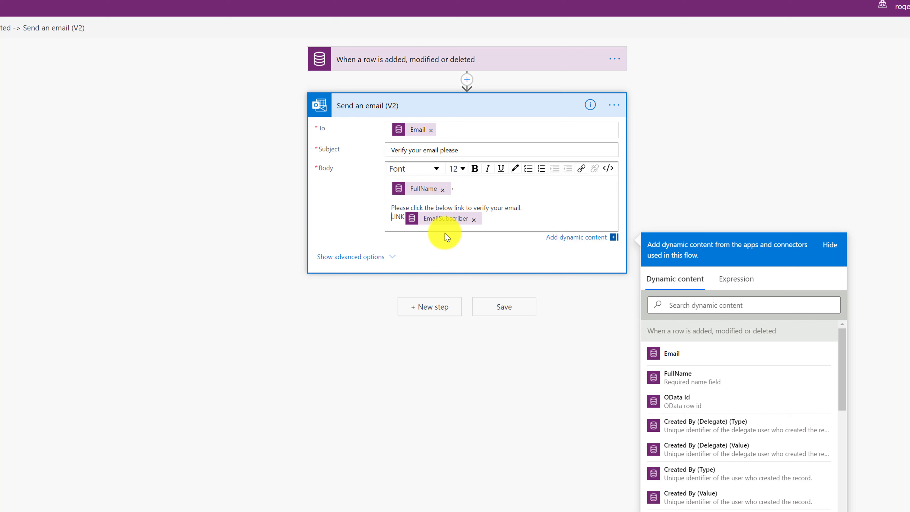
key(Delete)
key(Delete)
key(Delete)
key(Delete)
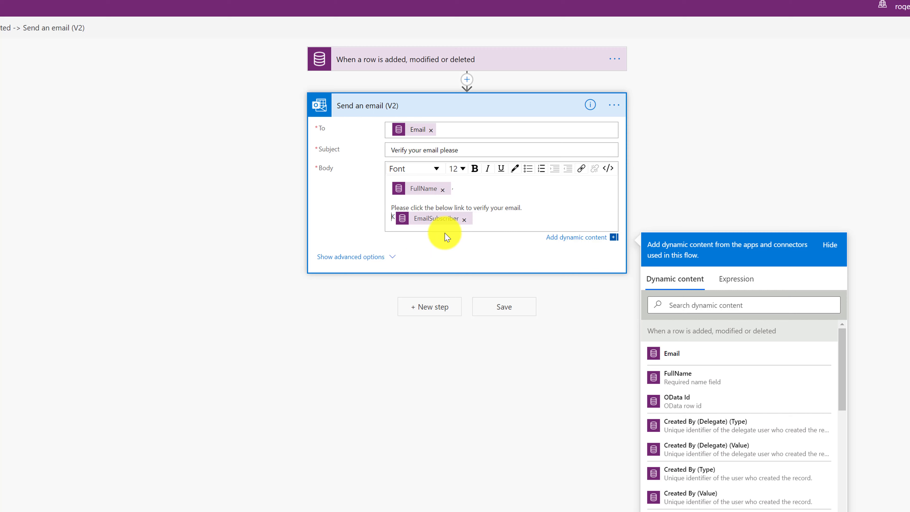
key(ctrl+v)
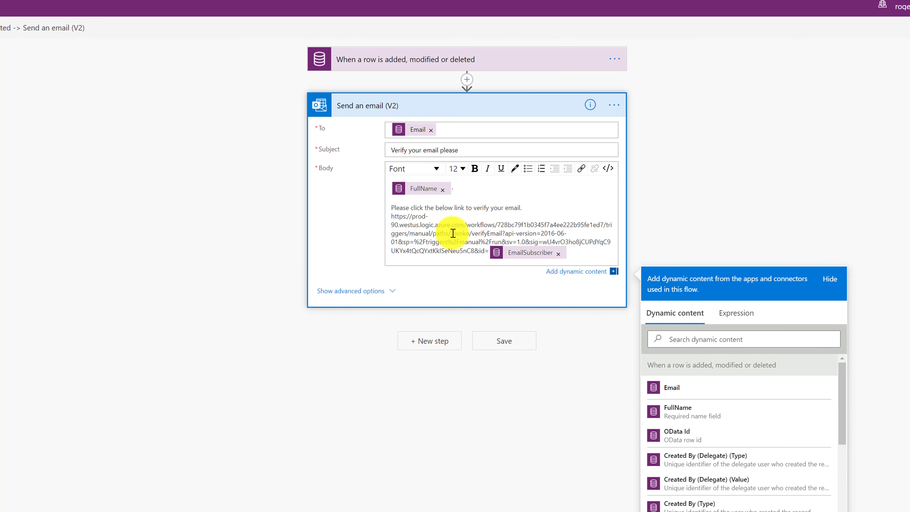
mouse_move(531, 254)
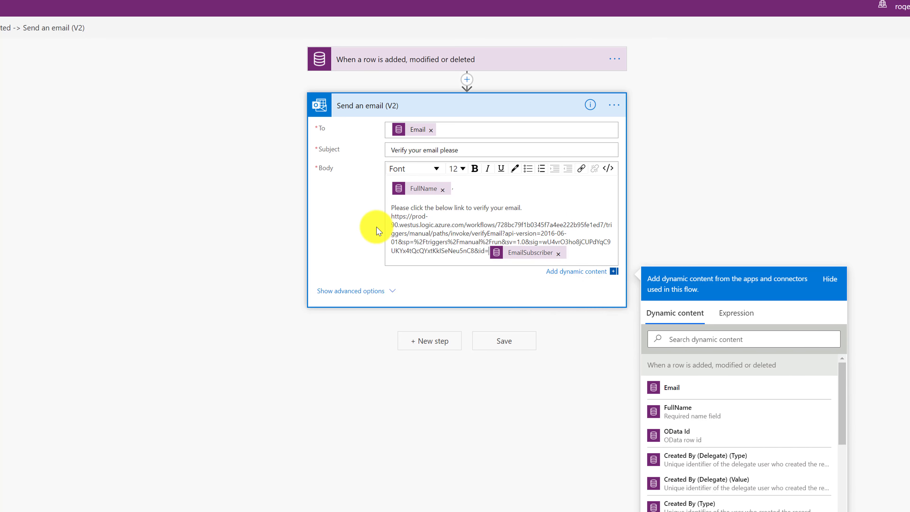
click(510, 346)
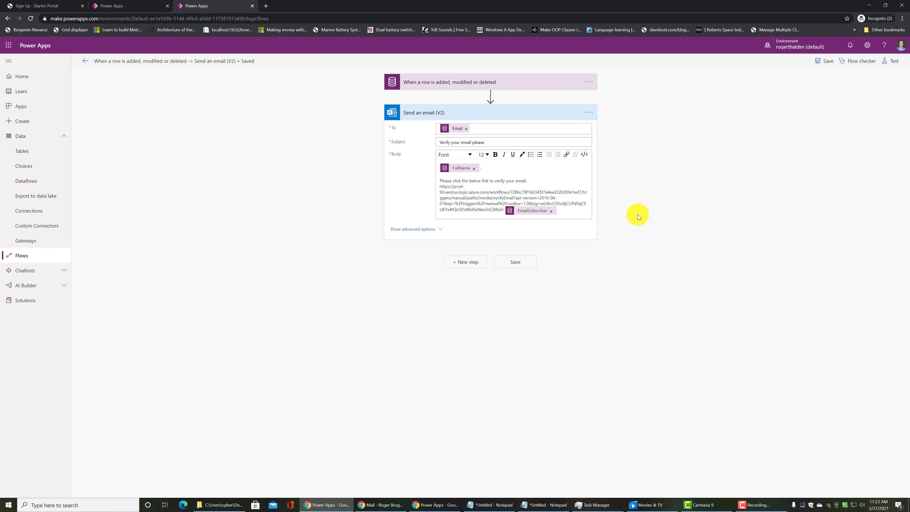
Test the flow automatically with the most recent trigger run and inspect the full verification link in the sent email's body.
click(897, 61)
click(798, 77)
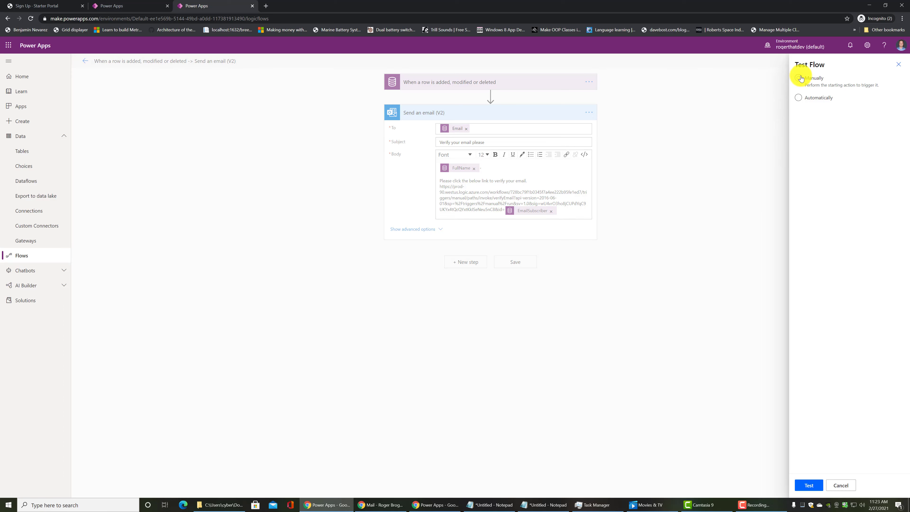
click(798, 100)
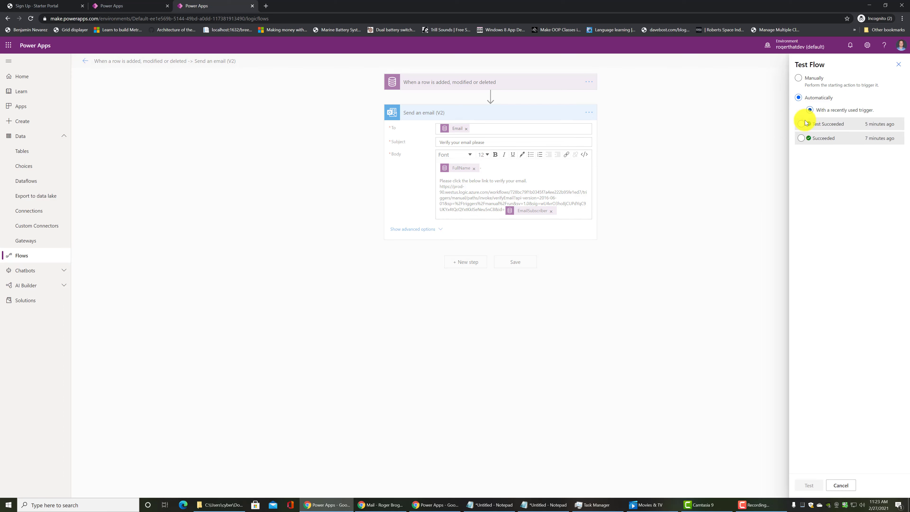
click(796, 125)
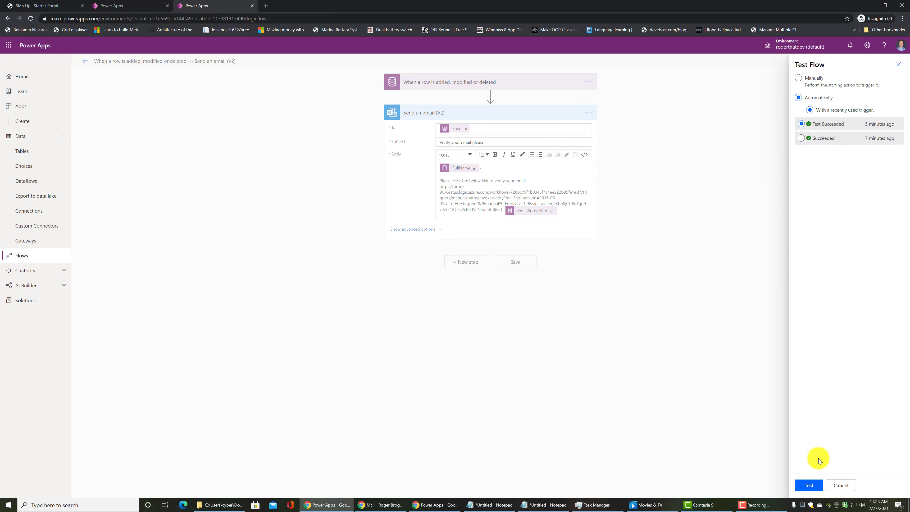
click(814, 487)
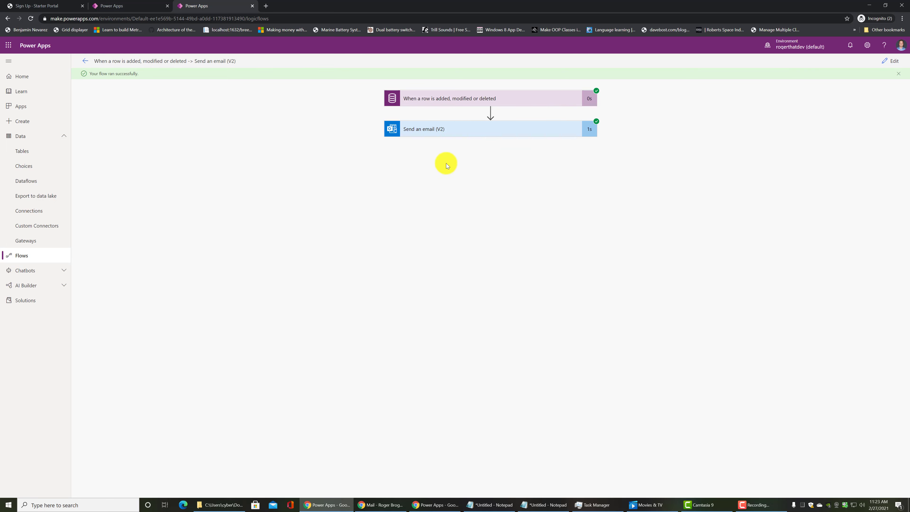
click(443, 129)
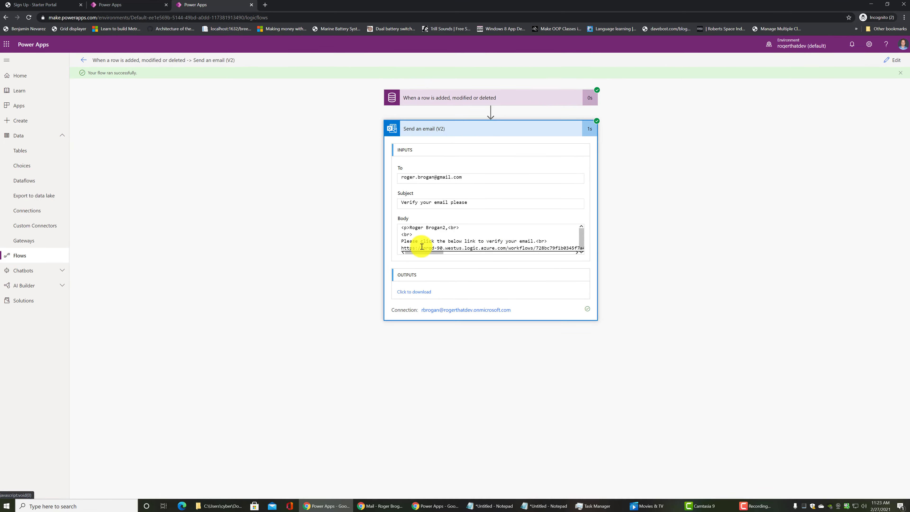
drag(428, 253, 615, 279)
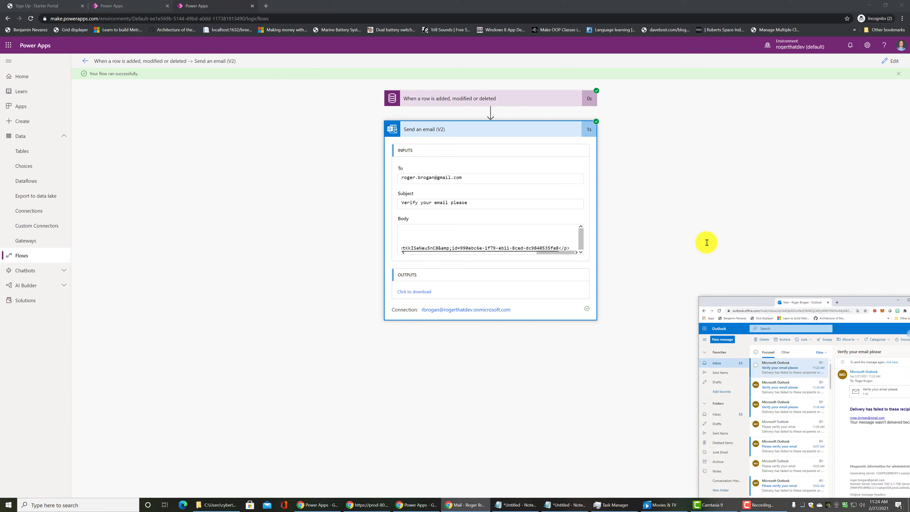
In Outlook, check the bounced "Verify your email please" message's attachment and open the latest copy in Sent Items.
drag(762, 239, 386, 1)
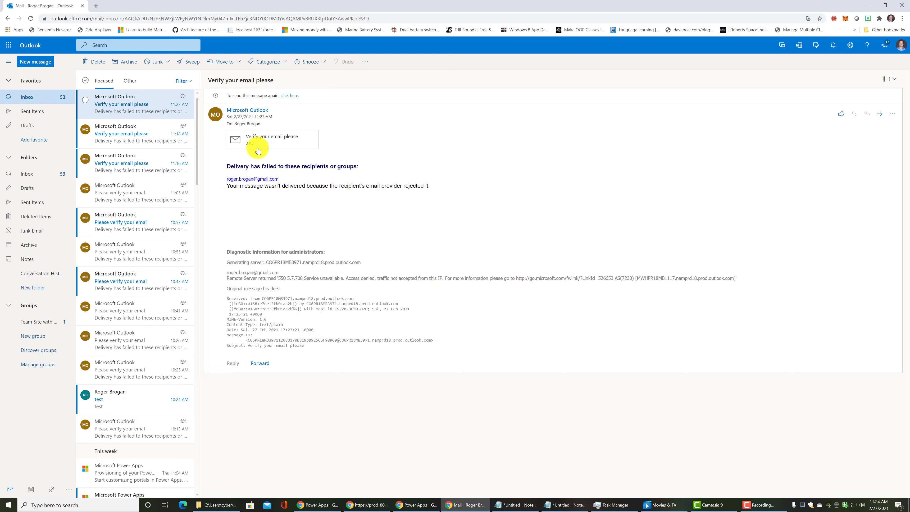
click(237, 138)
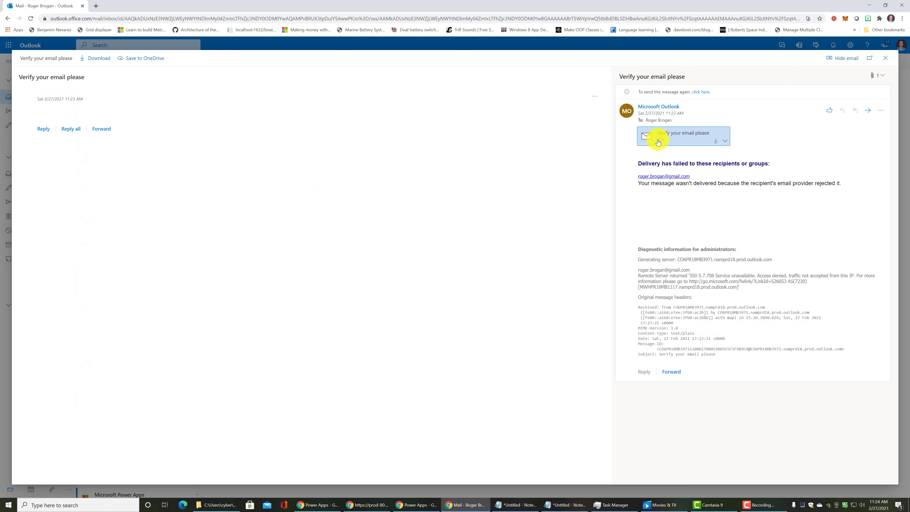
click(726, 143)
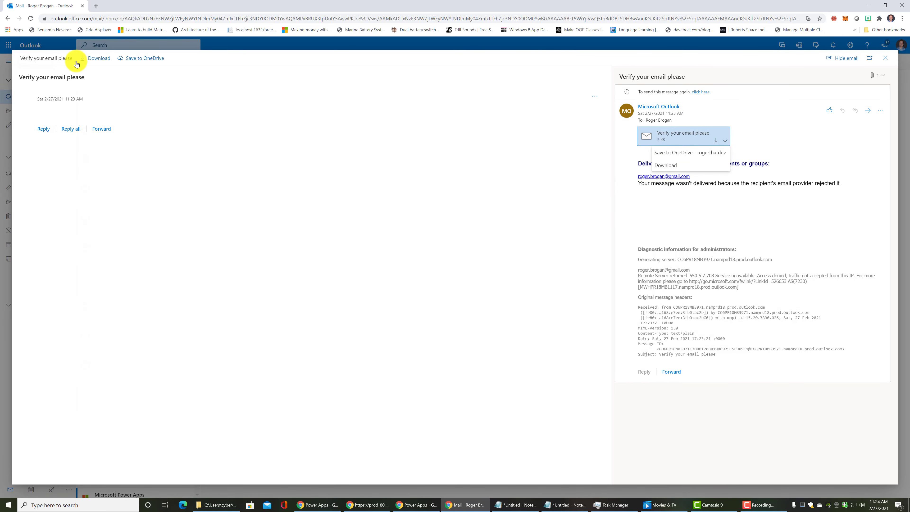
click(885, 58)
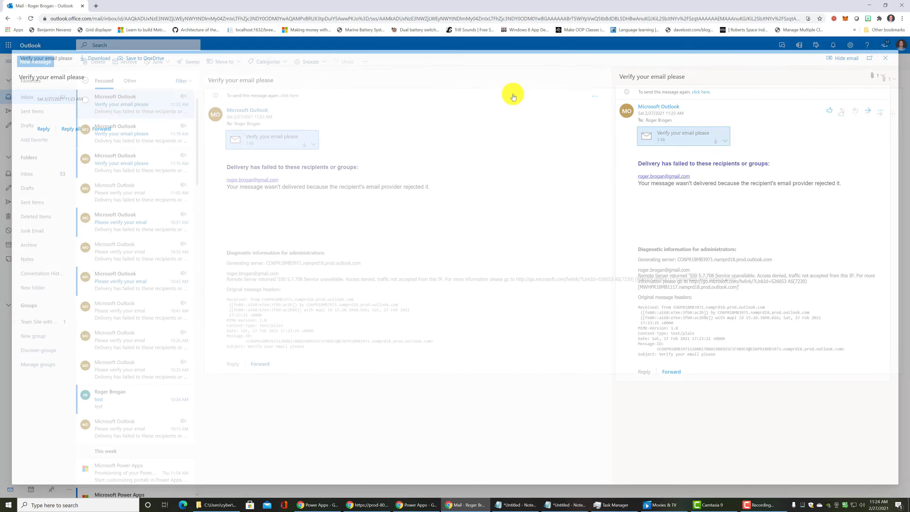
click(33, 111)
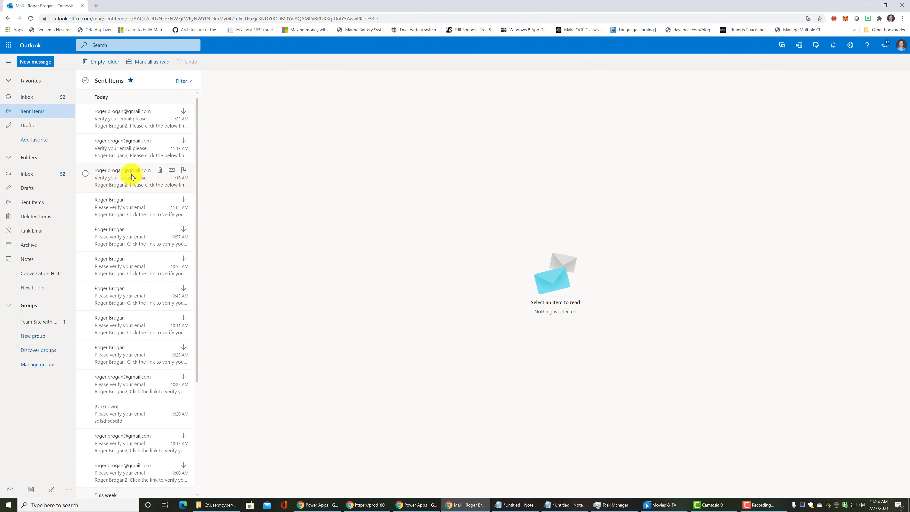
click(126, 121)
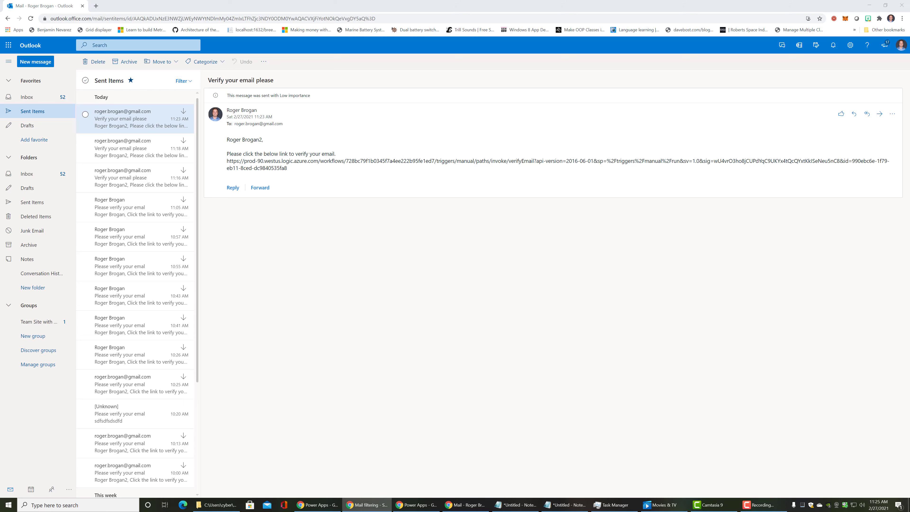
In Office 365 Security & Compliance, set the outbound spam filter policy's automatic forwarding to "On - Forwarding is enabled" and save it.
drag(824, 251, 485, 101)
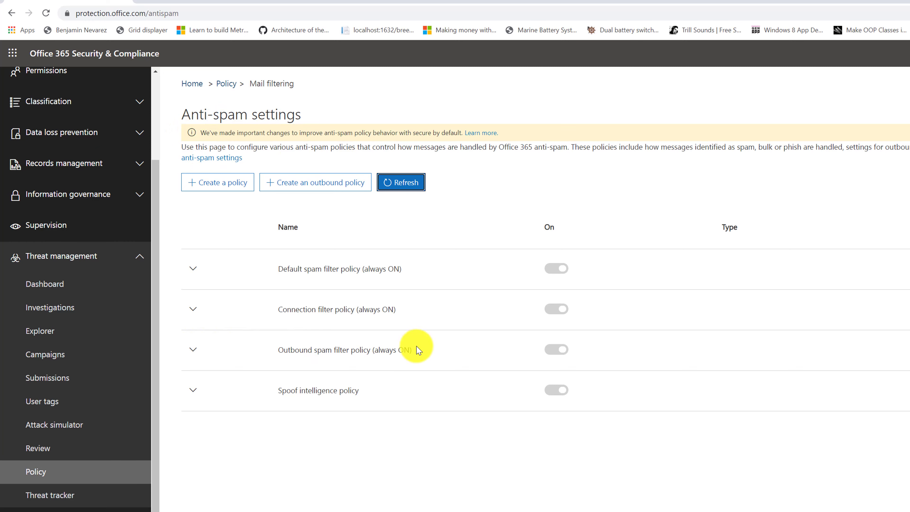
click(193, 349)
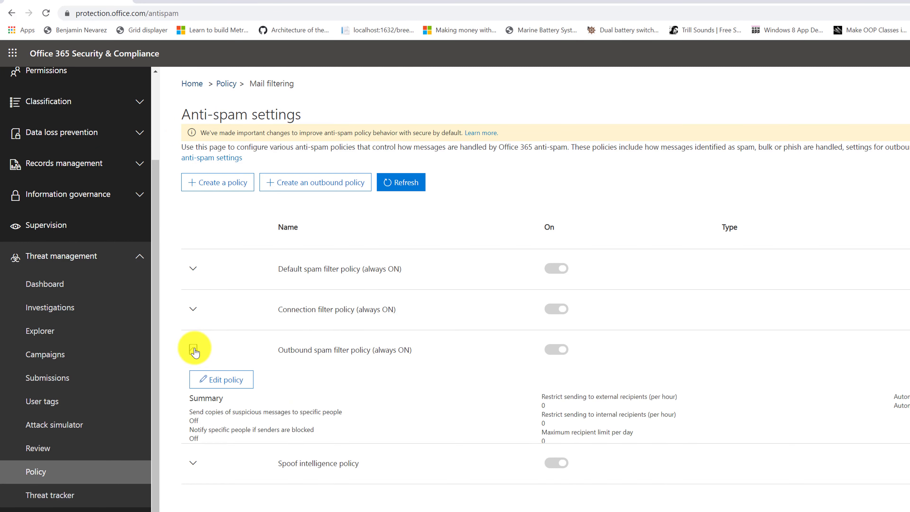
click(242, 380)
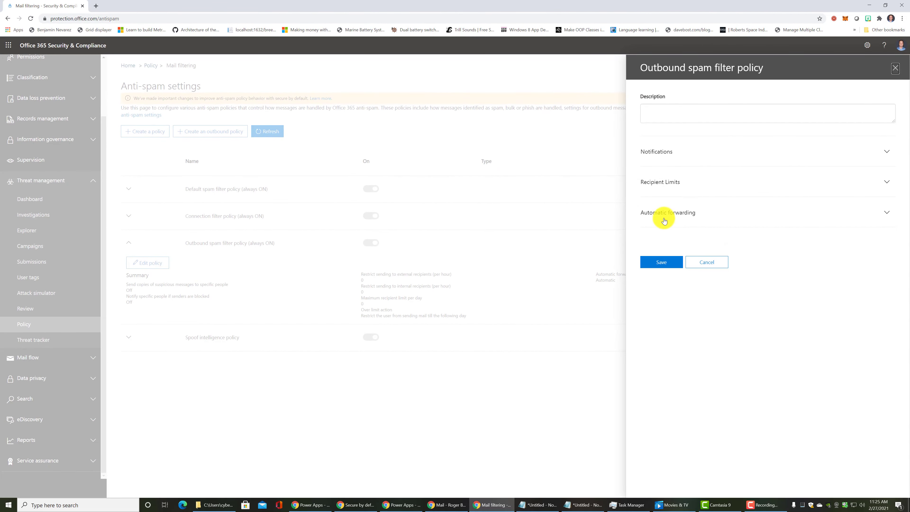
click(665, 215)
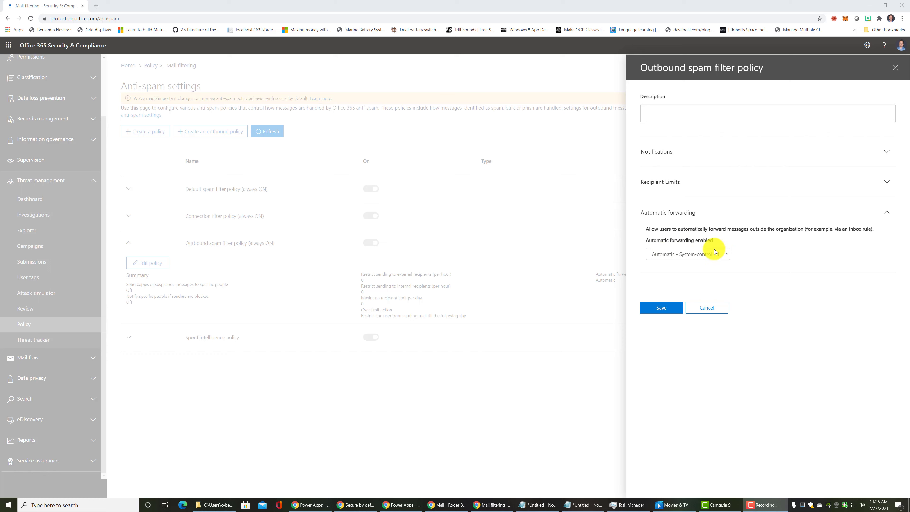
click(728, 254)
click(666, 278)
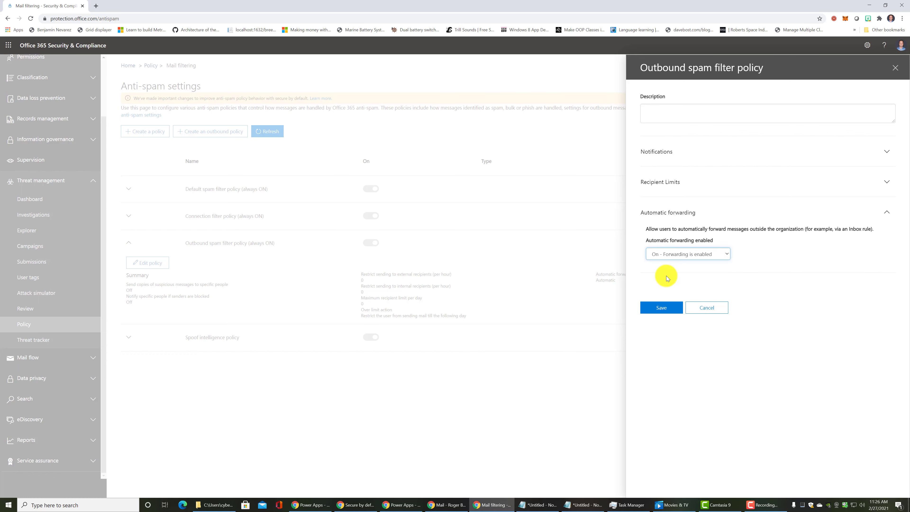
click(662, 308)
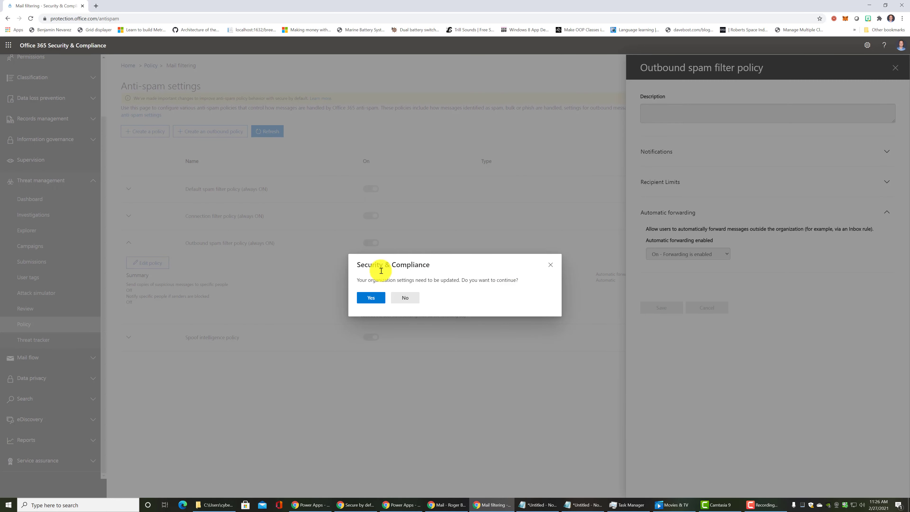
click(368, 299)
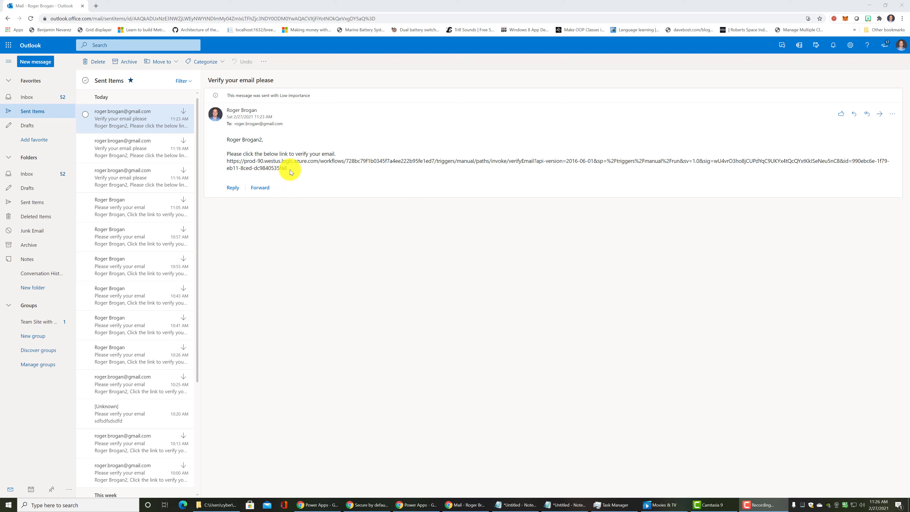
Open the full verification link from the body of the latest sent "Verify your email please" message.
drag(288, 169, 221, 165)
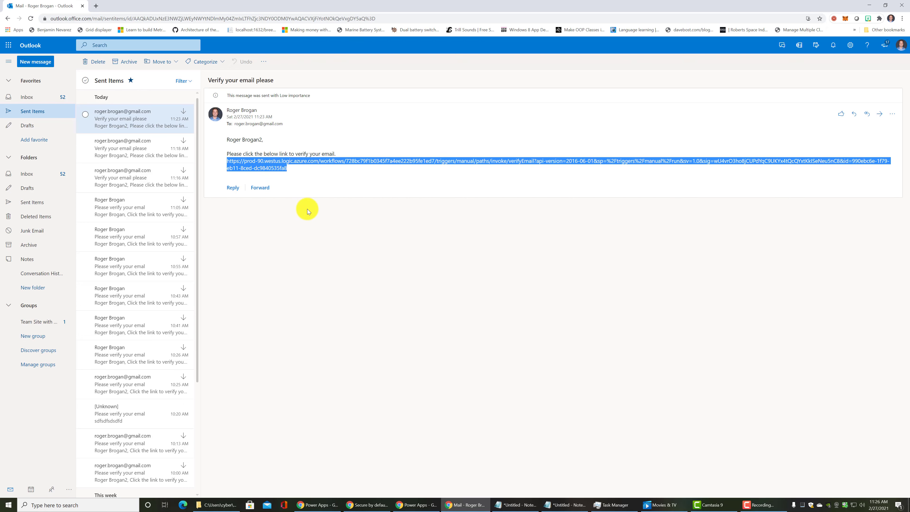
right_click(262, 164)
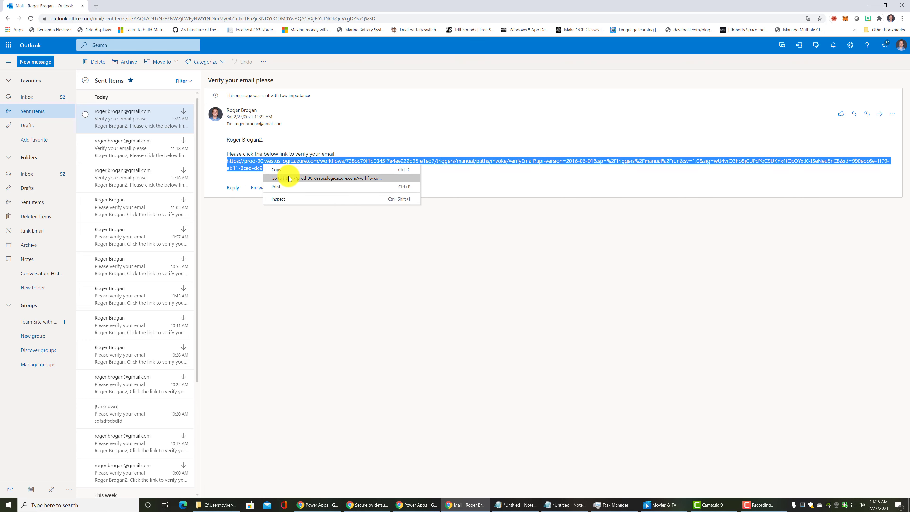
click(298, 179)
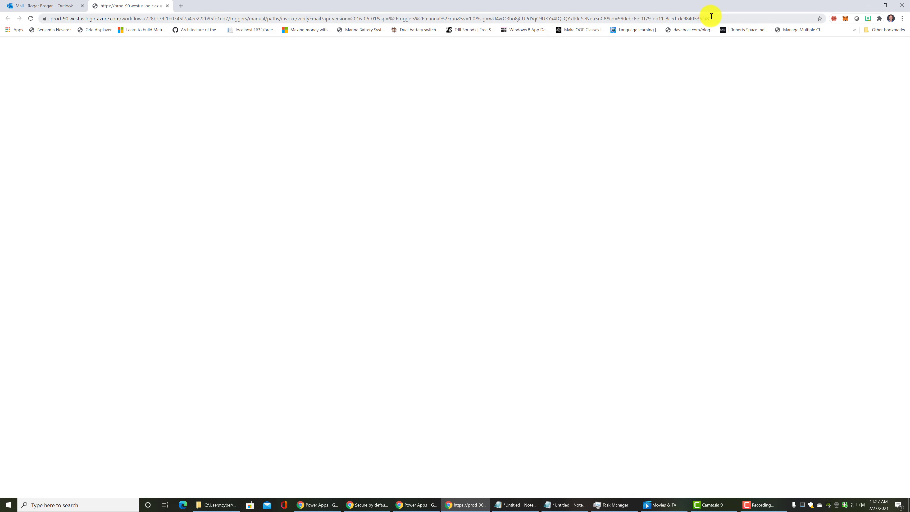
Switch to Power Apps and open the most recent run of the "Http -> Update an existing row" flow.
click(869, 8)
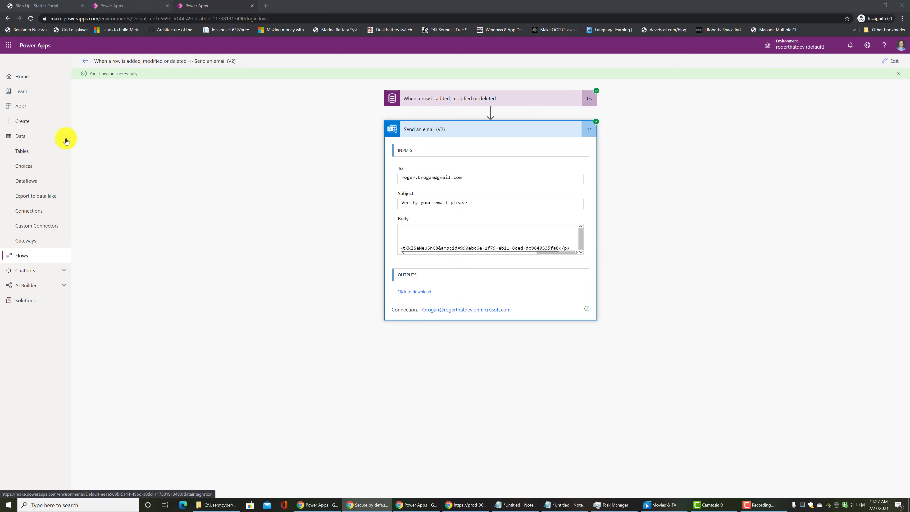
click(22, 257)
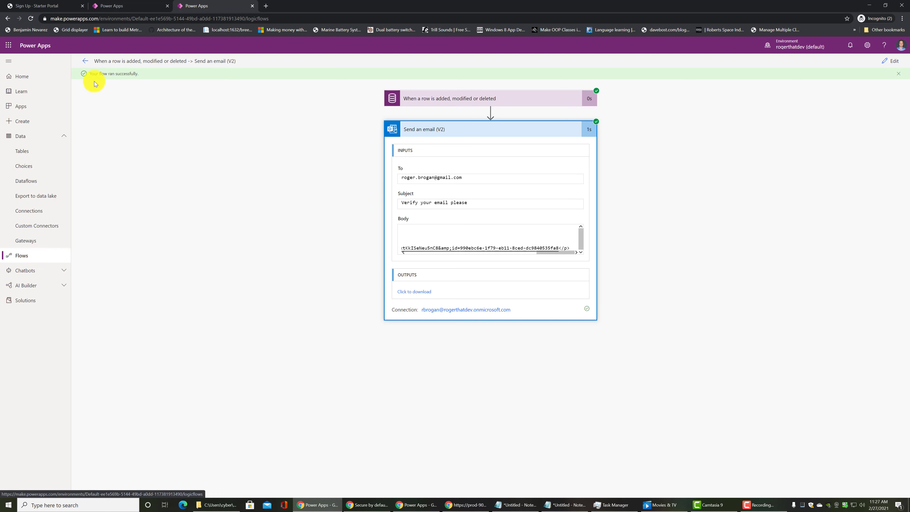
click(84, 62)
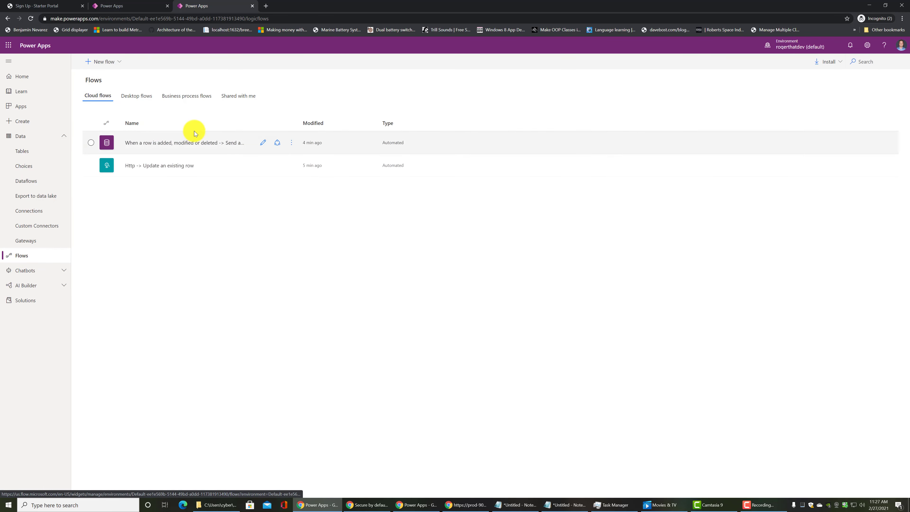
click(154, 165)
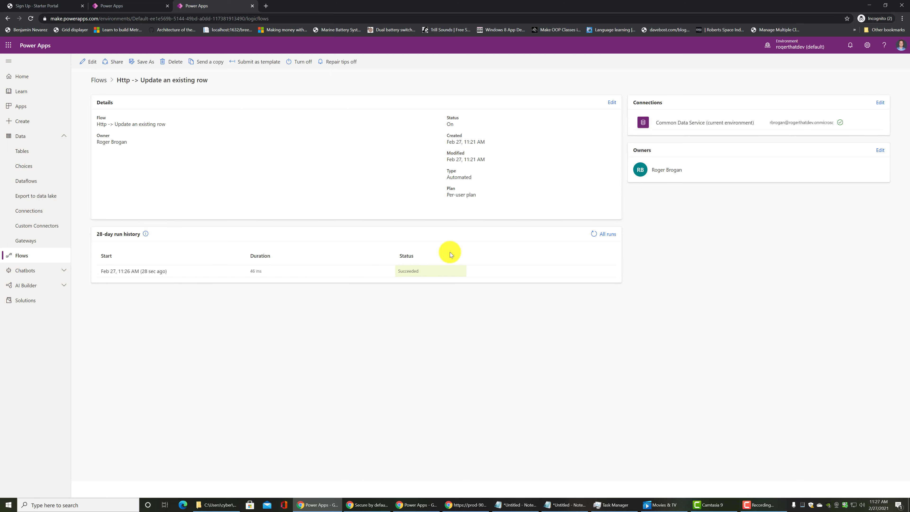
click(143, 272)
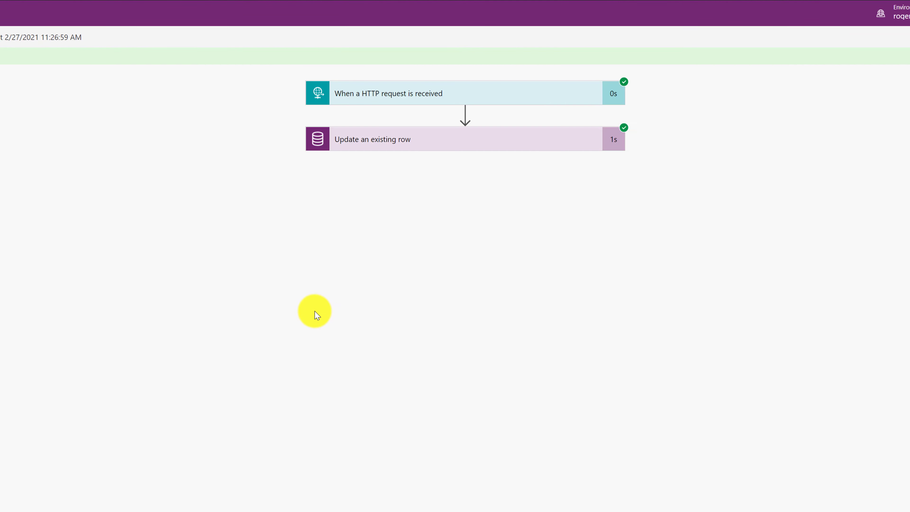
Inspect the HTTP request trigger's output headers and the inputs and outputs of the Update an existing row action.
click(465, 92)
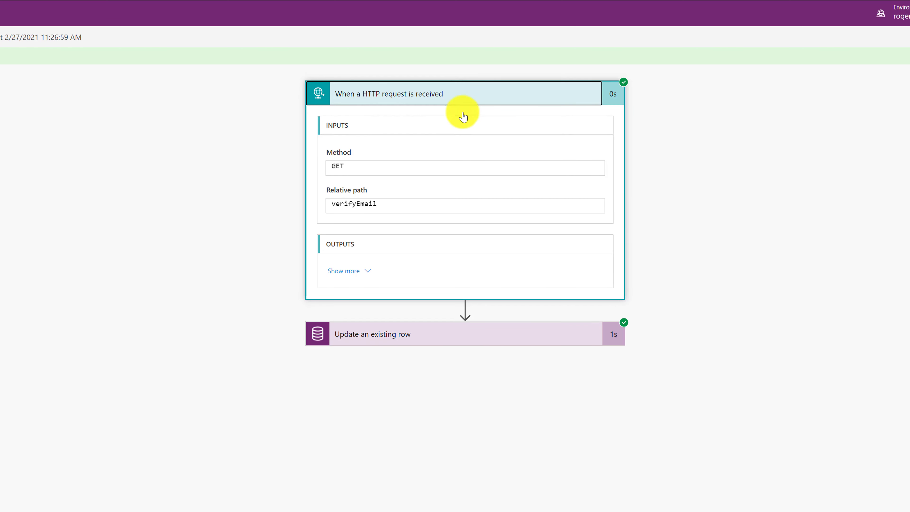
click(355, 272)
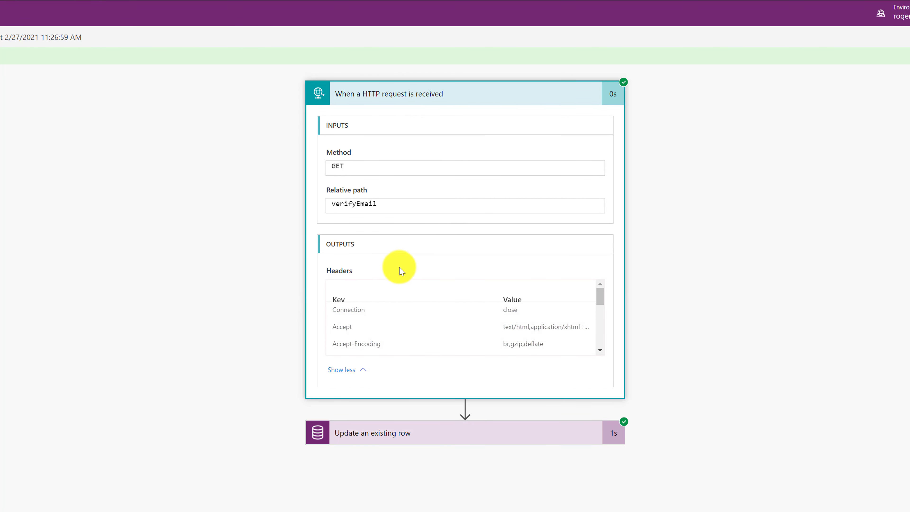
scroll(436, 319, down, 5)
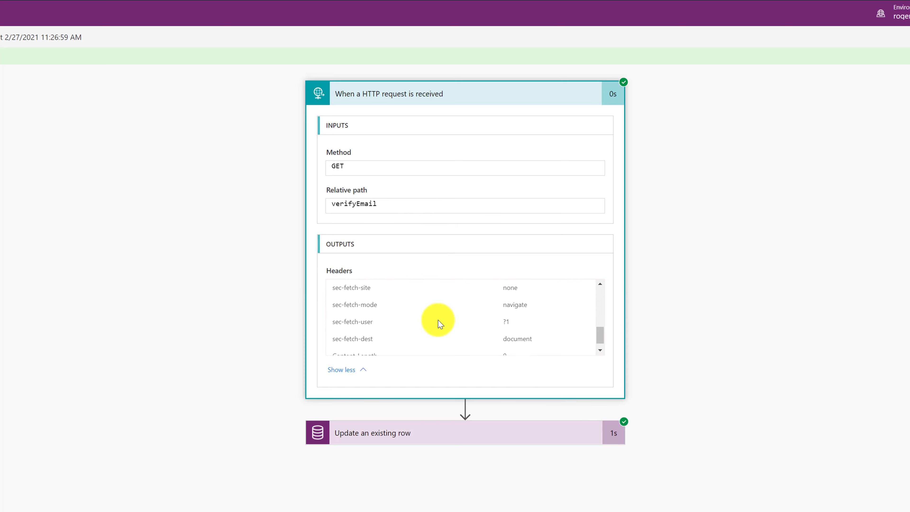
click(432, 437)
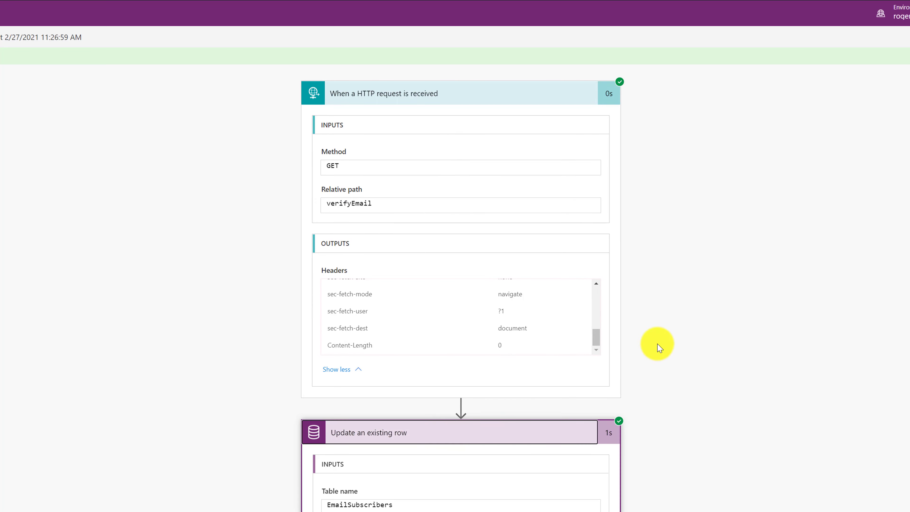
scroll(659, 348, down, 8)
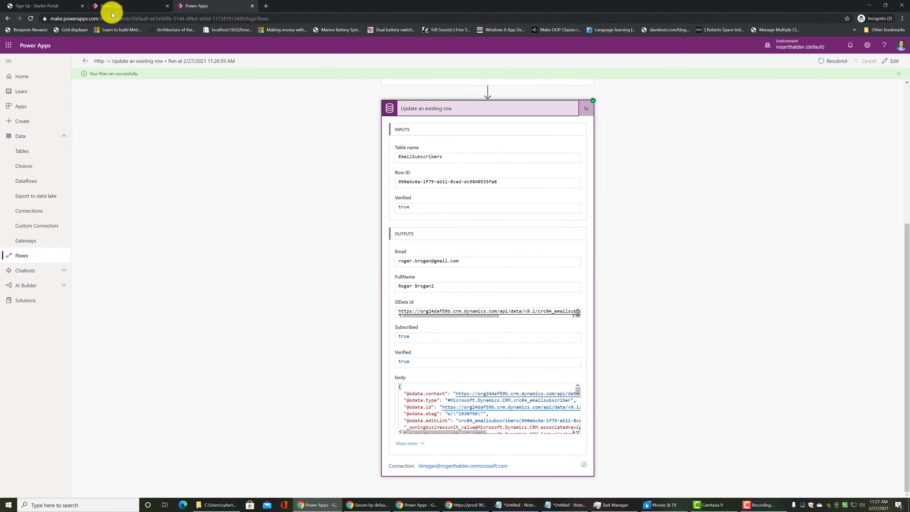
click(131, 6)
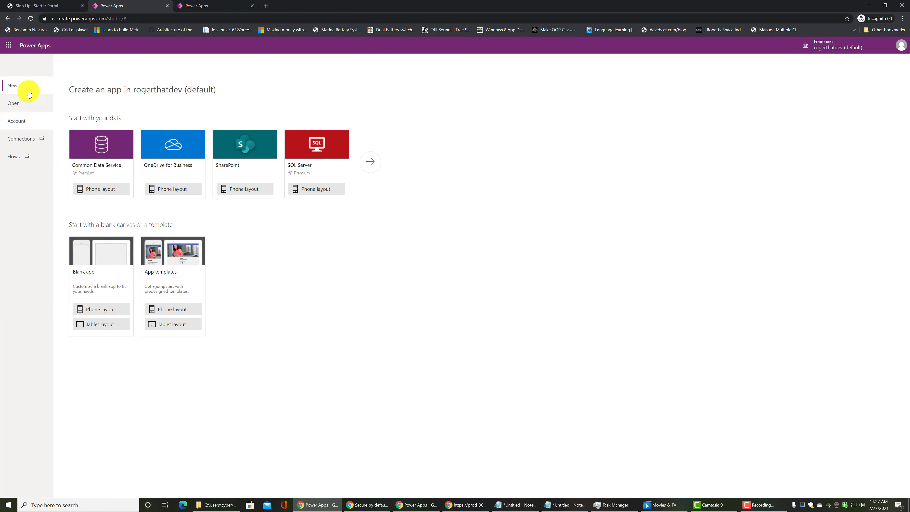
click(40, 5)
click(136, 6)
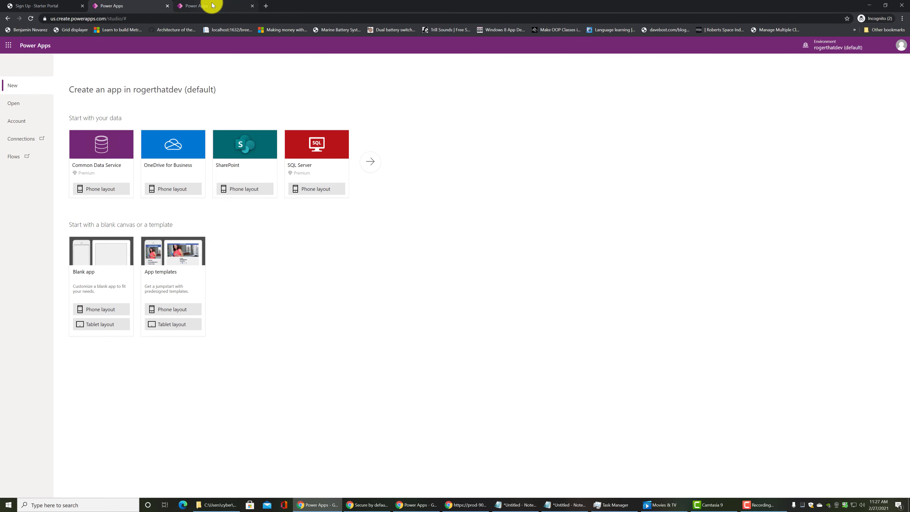
click(212, 5)
View the EmailSubscriber table's data and check the Verified value of the second subscriber record.
click(34, 152)
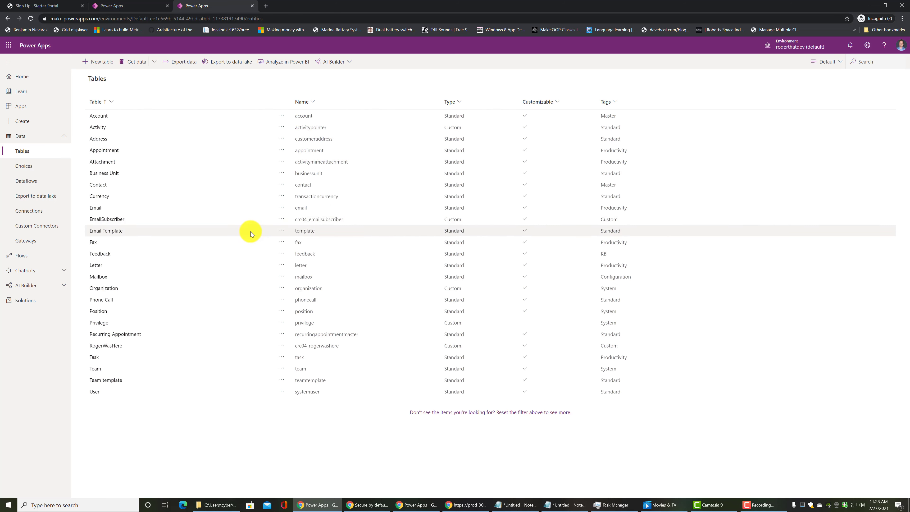
click(109, 219)
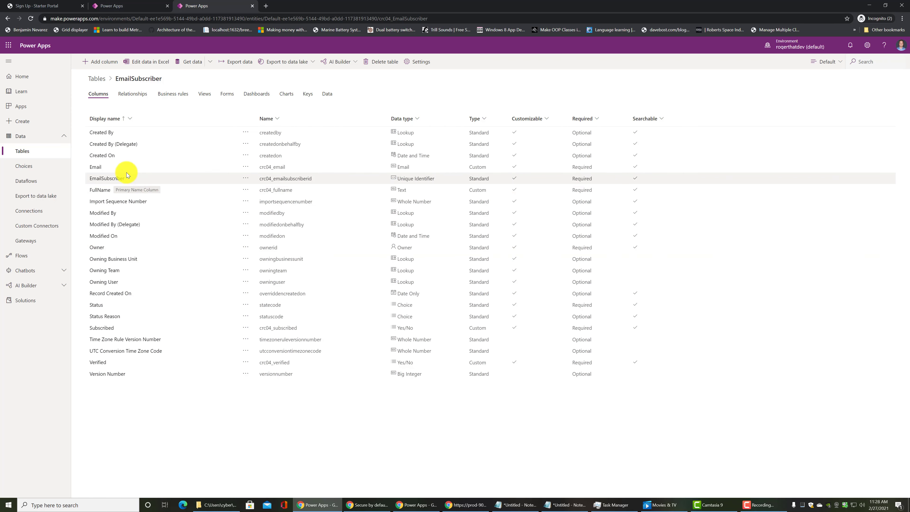
click(326, 93)
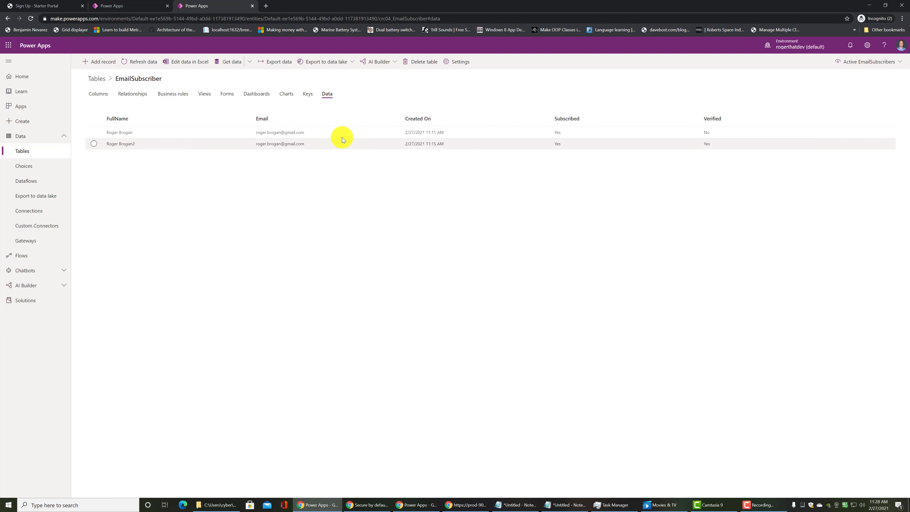
double_click(707, 144)
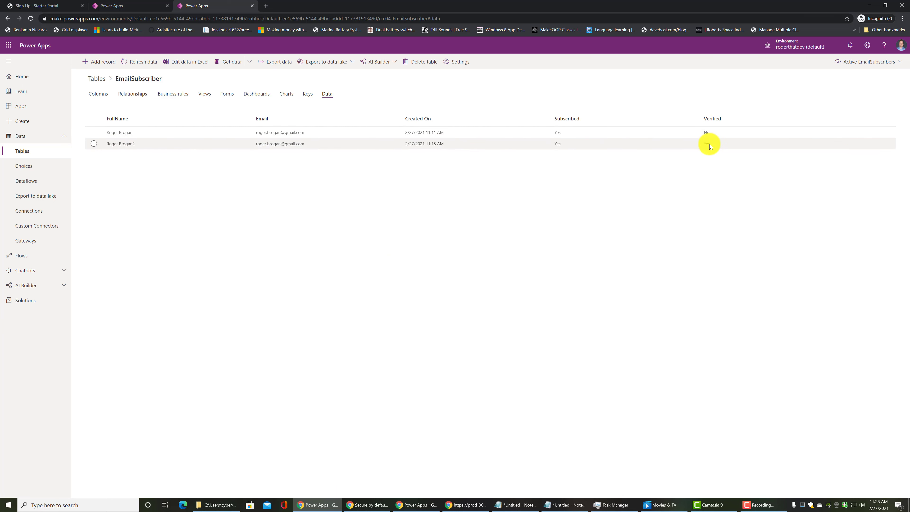
click(551, 260)
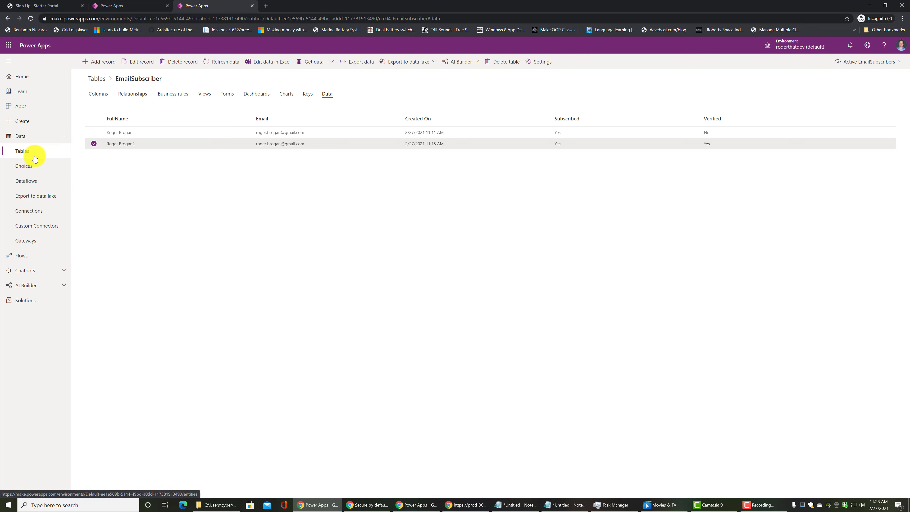
Edit the "Http -> Update an existing row" flow and add a Request Response action after the update action.
click(17, 255)
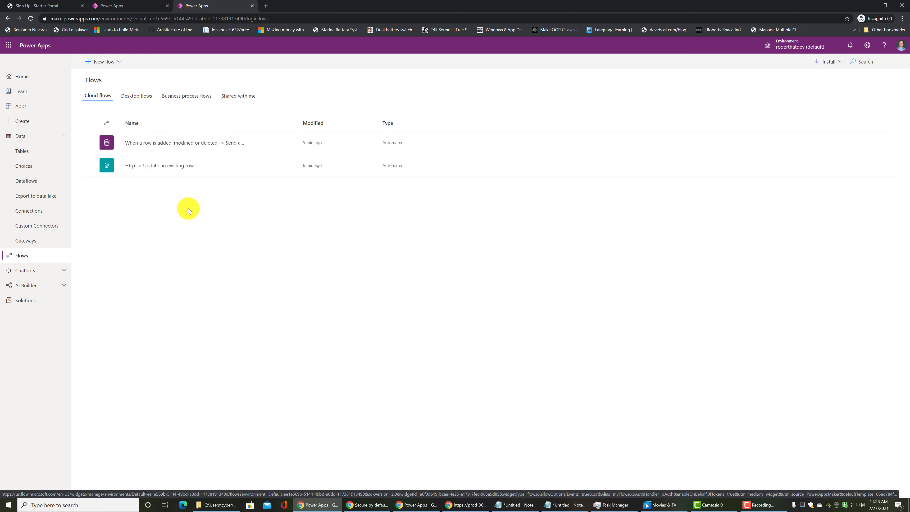
click(158, 166)
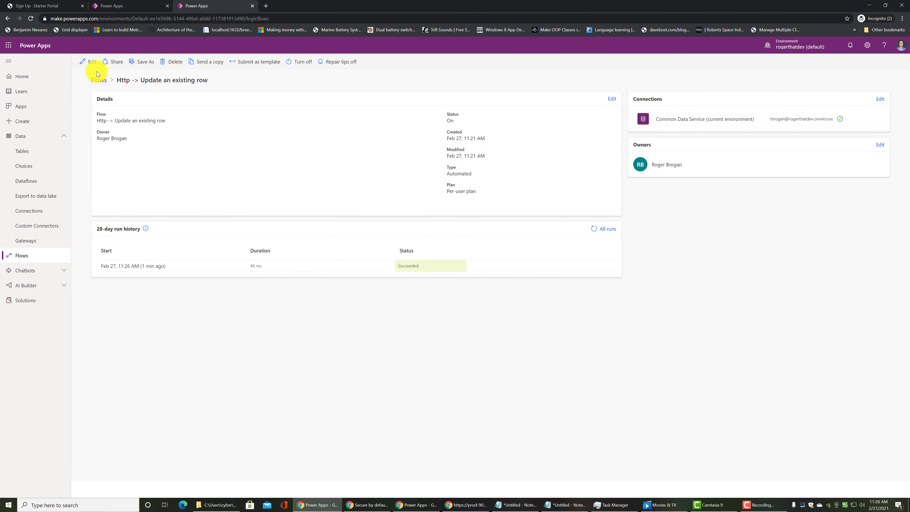
click(91, 64)
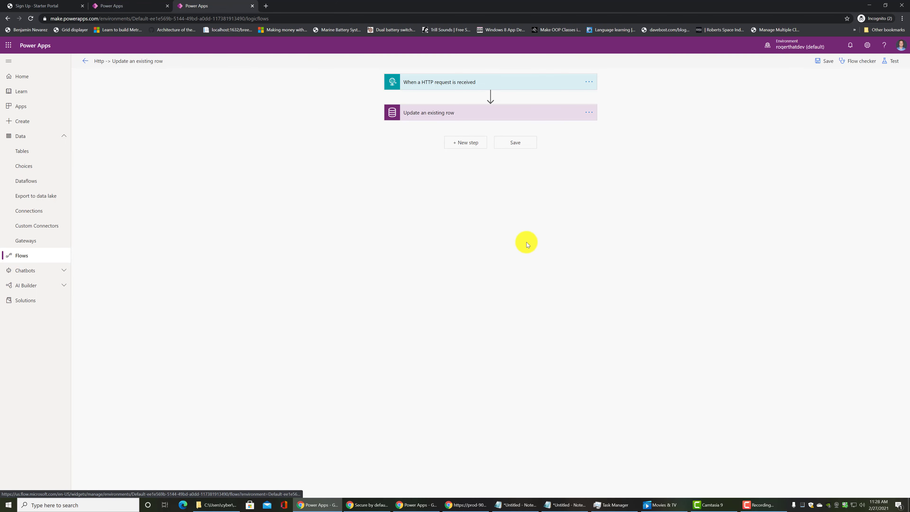
click(471, 145)
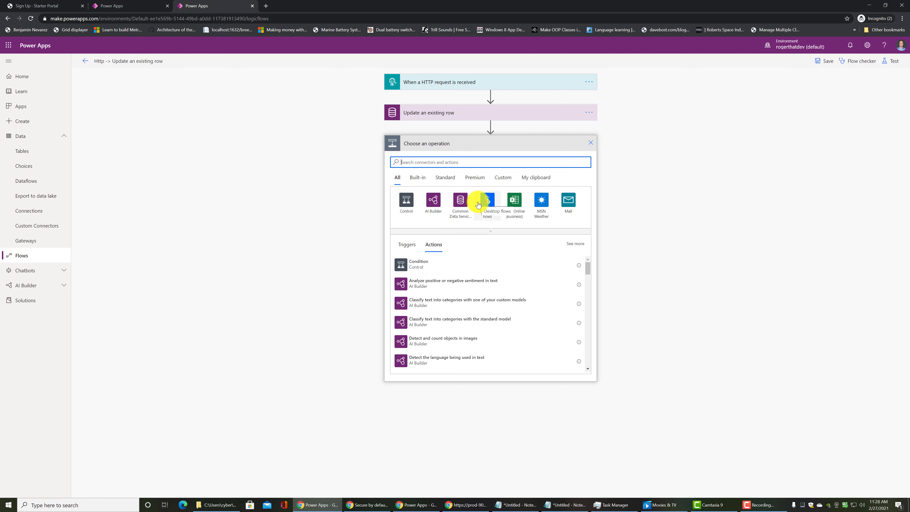
text(response)
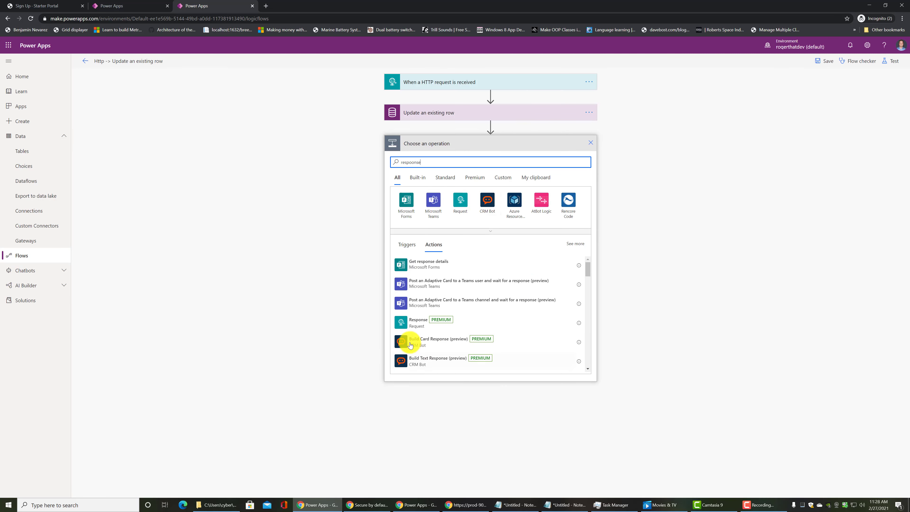
click(405, 322)
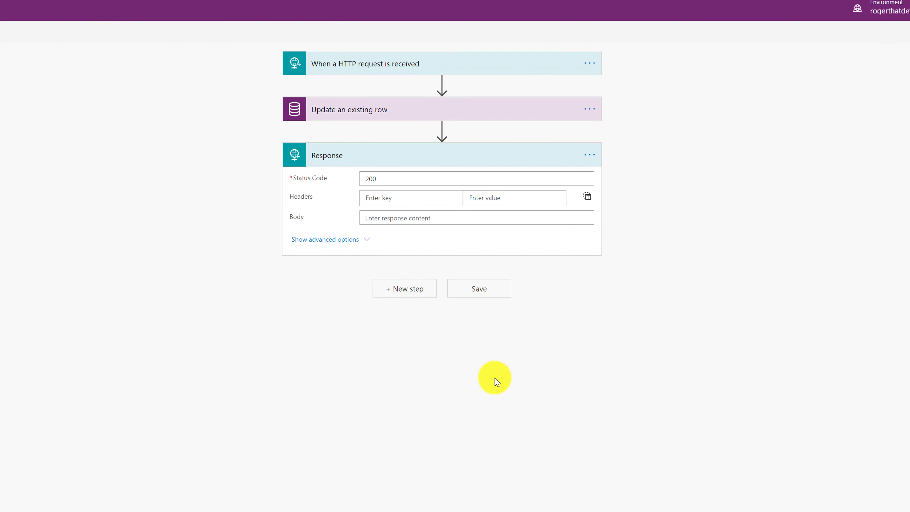
Set the Response body to "Thank you for verifying your email!" and save the flow.
click(445, 202)
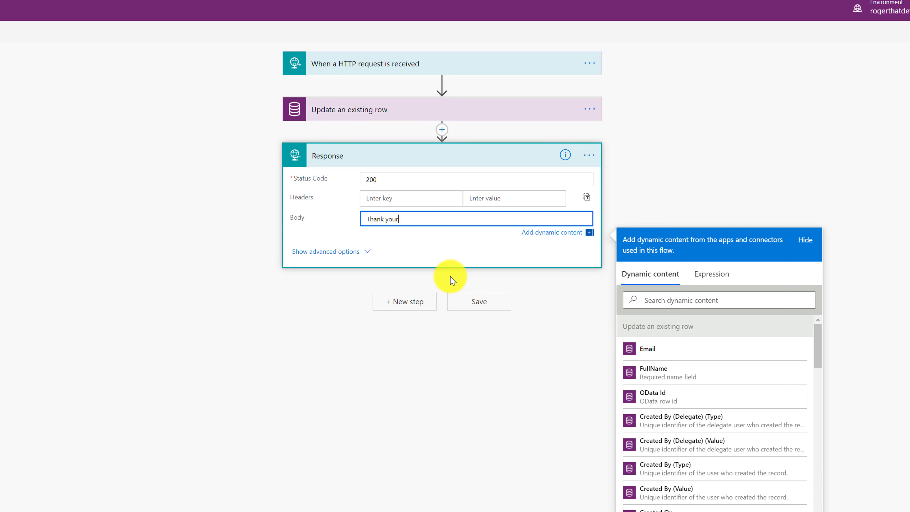
key(BackSpace)
key(BackSpace)
text(or veirifying your email!)
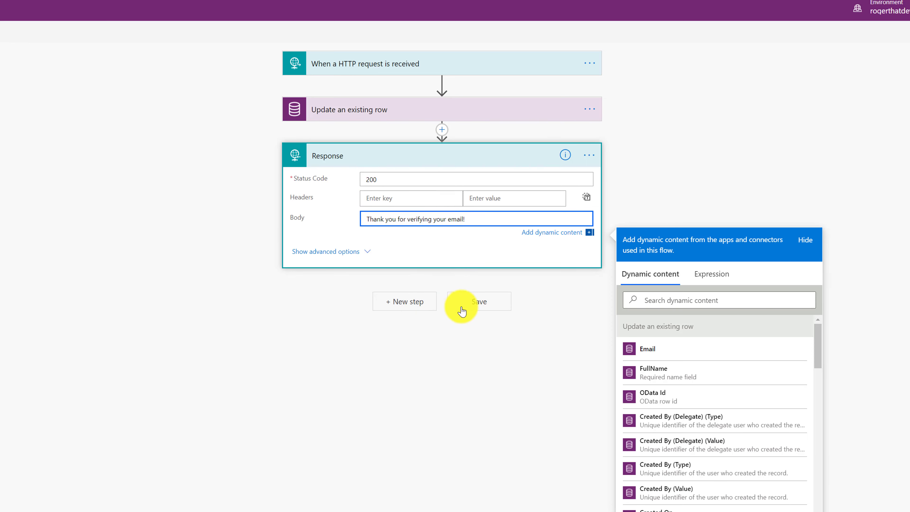
click(462, 310)
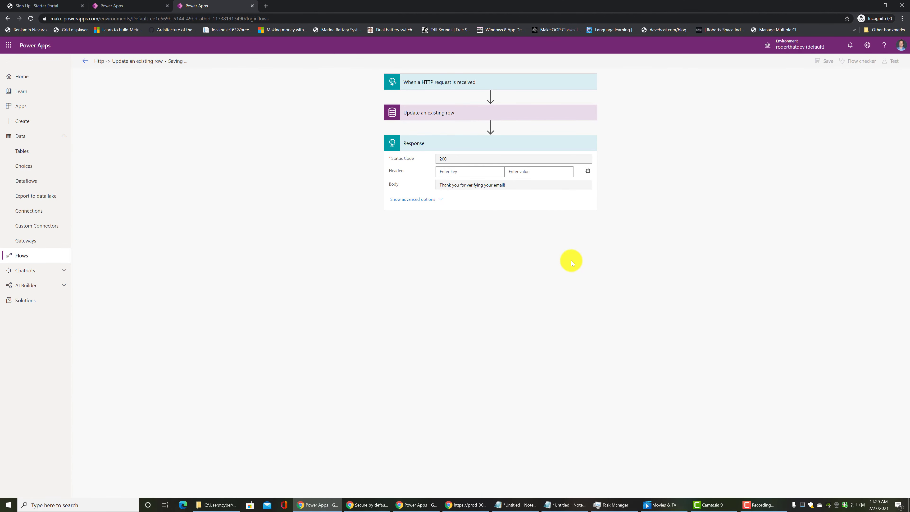